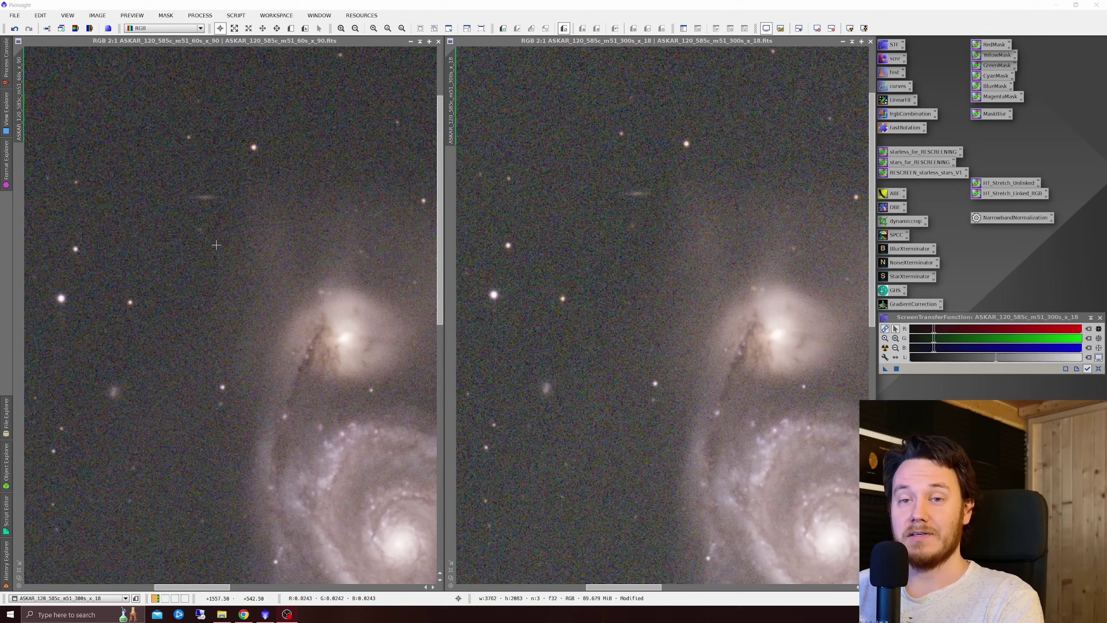
Zoom out and remove the screen stretch from both the 60 s and 300 s stacks
{"action": "scroll", "coordinate": [244, 230], "scroll_direction": "down", "scroll_amount": 3}
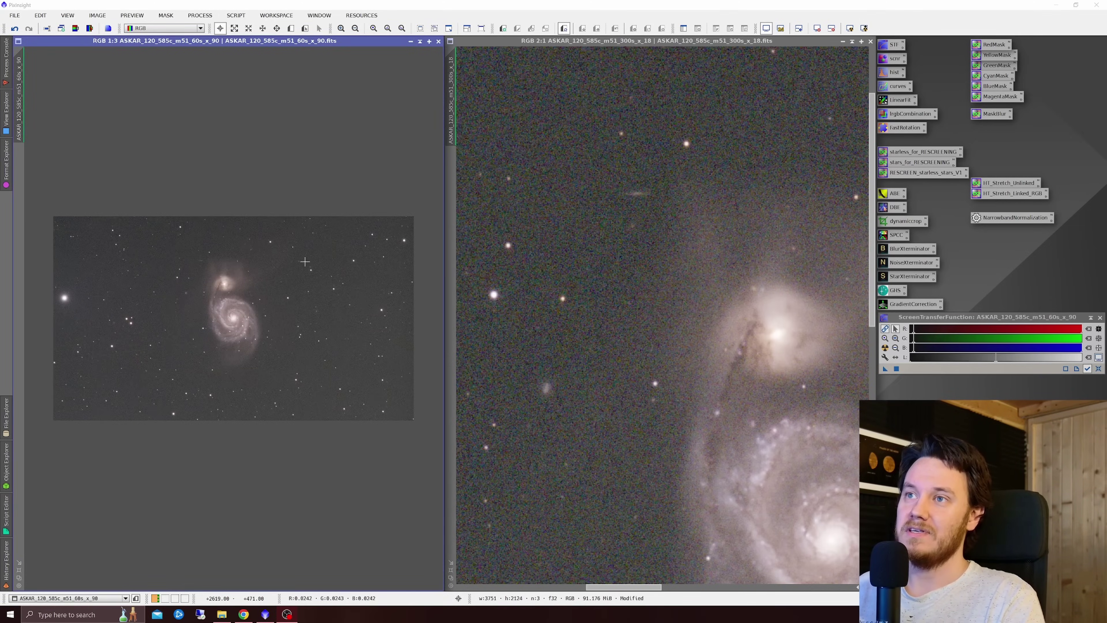
{"action": "scroll", "coordinate": [590, 274], "scroll_direction": "down", "scroll_amount": 2}
{"action": "scroll", "coordinate": [590, 274], "scroll_direction": "down", "scroll_amount": 1}
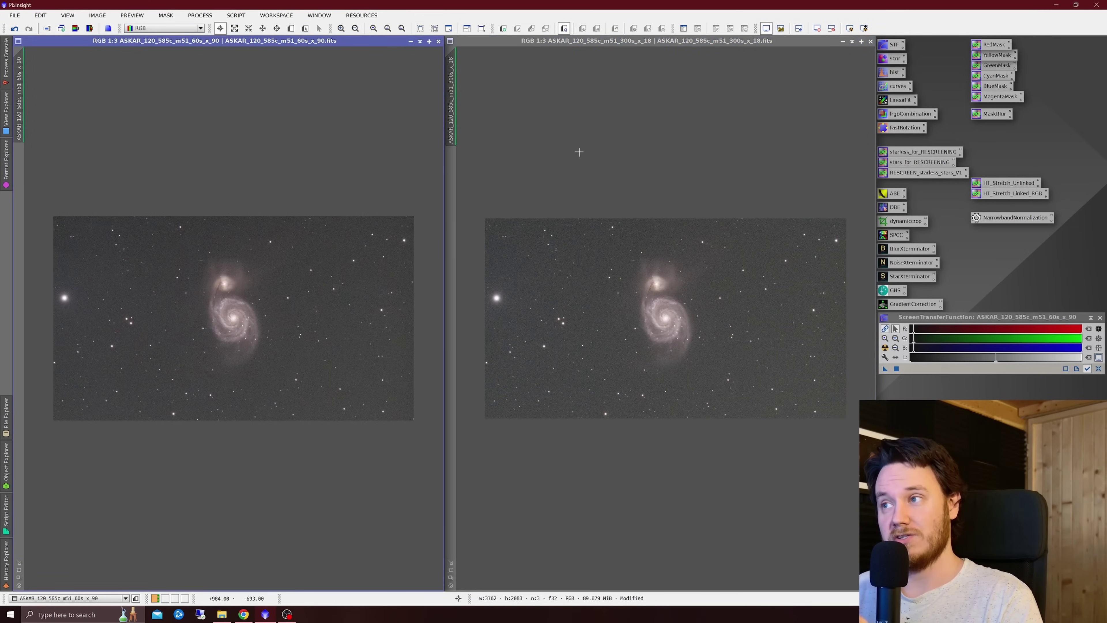
{"action": "left_click", "coordinate": [400, 150]}
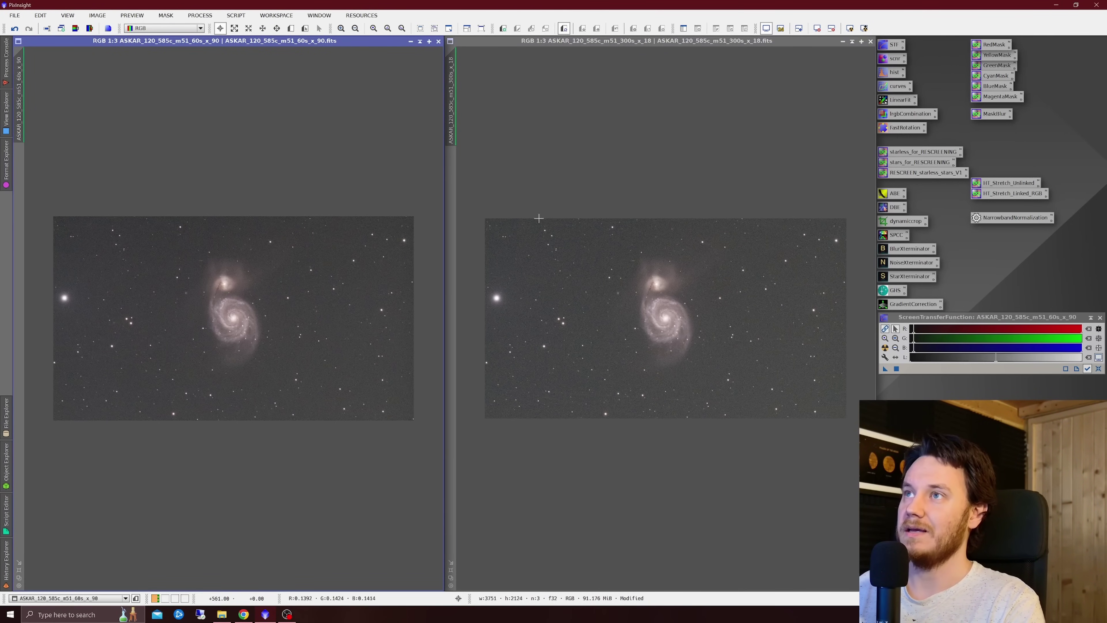
{"action": "left_click", "coordinate": [1098, 369]}
{"action": "left_click", "coordinate": [609, 322]}
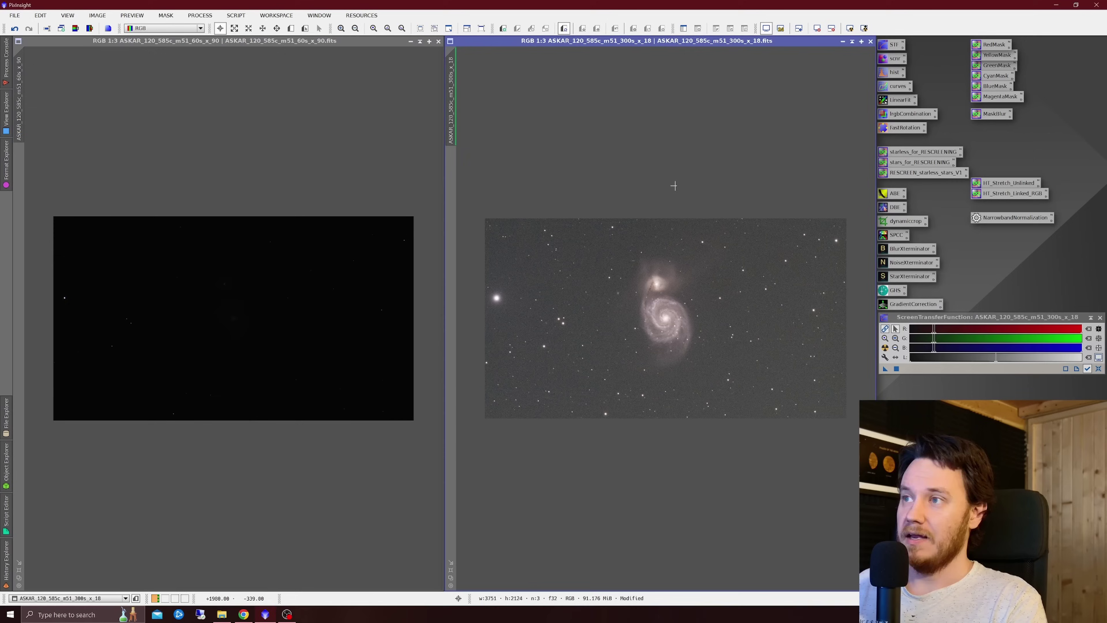
{"action": "left_click", "coordinate": [1099, 370]}
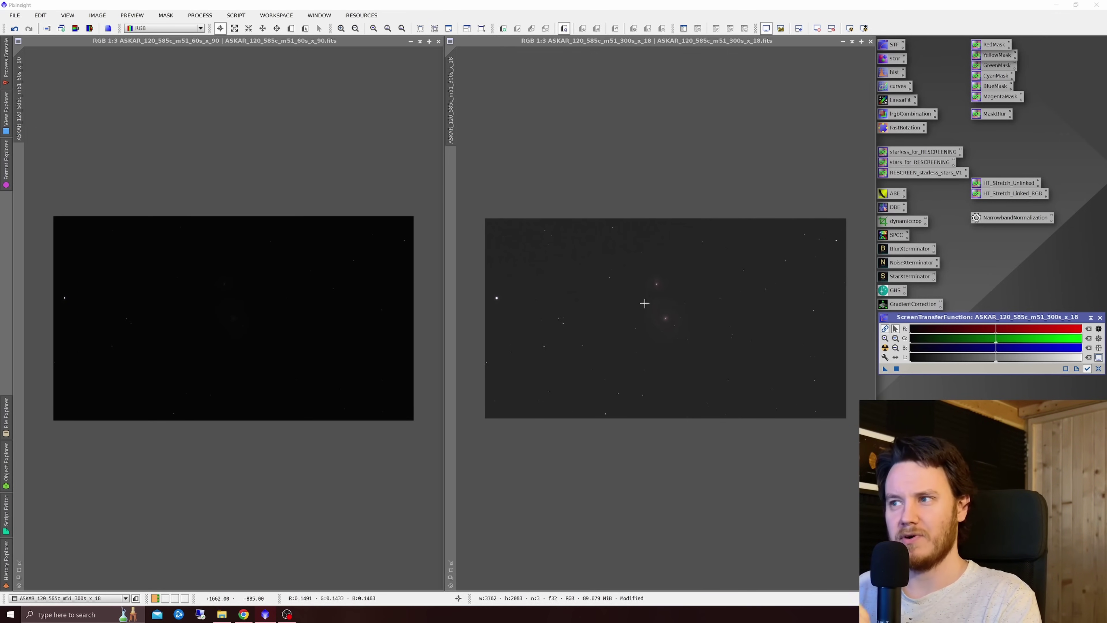
Read raw pixel values at the galaxy core and a bright star, then auto-stretch the 300 s stack
{"action": "scroll", "coordinate": [659, 304], "scroll_direction": "up", "scroll_amount": 4}
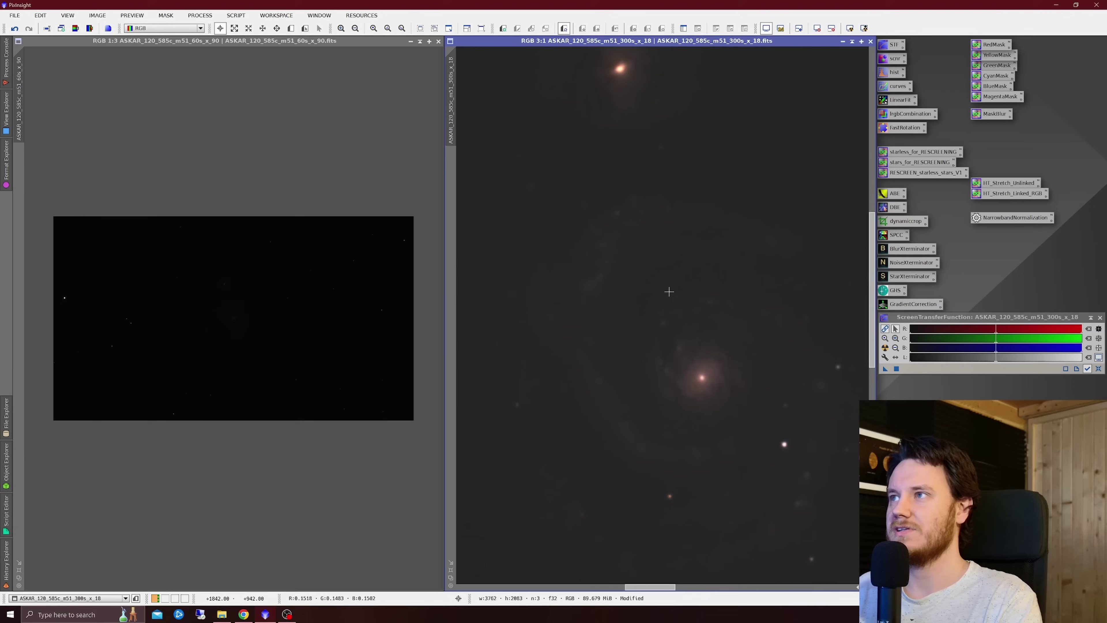
{"action": "left_click", "coordinate": [702, 378]}
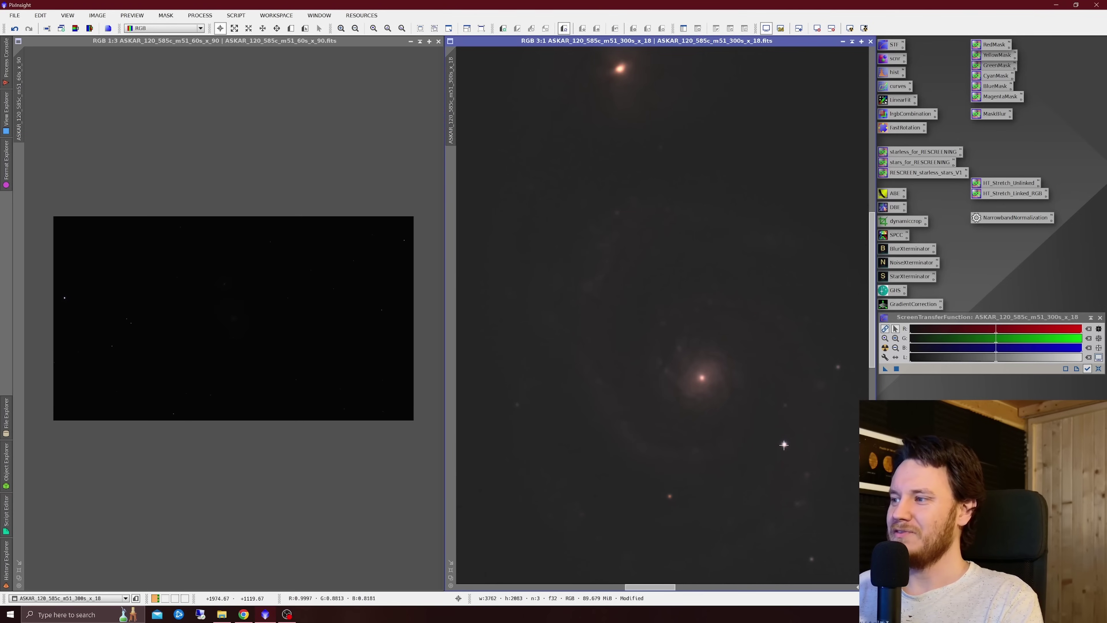
{"action": "left_click", "coordinate": [784, 445]}
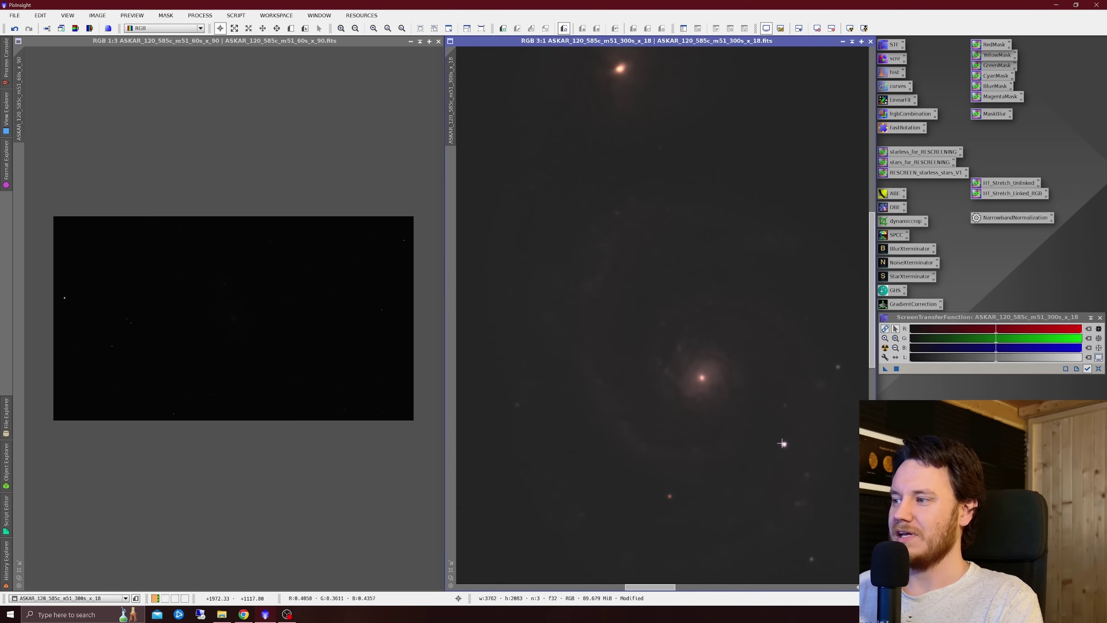
{"action": "scroll", "coordinate": [619, 387], "scroll_direction": "down", "scroll_amount": 4}
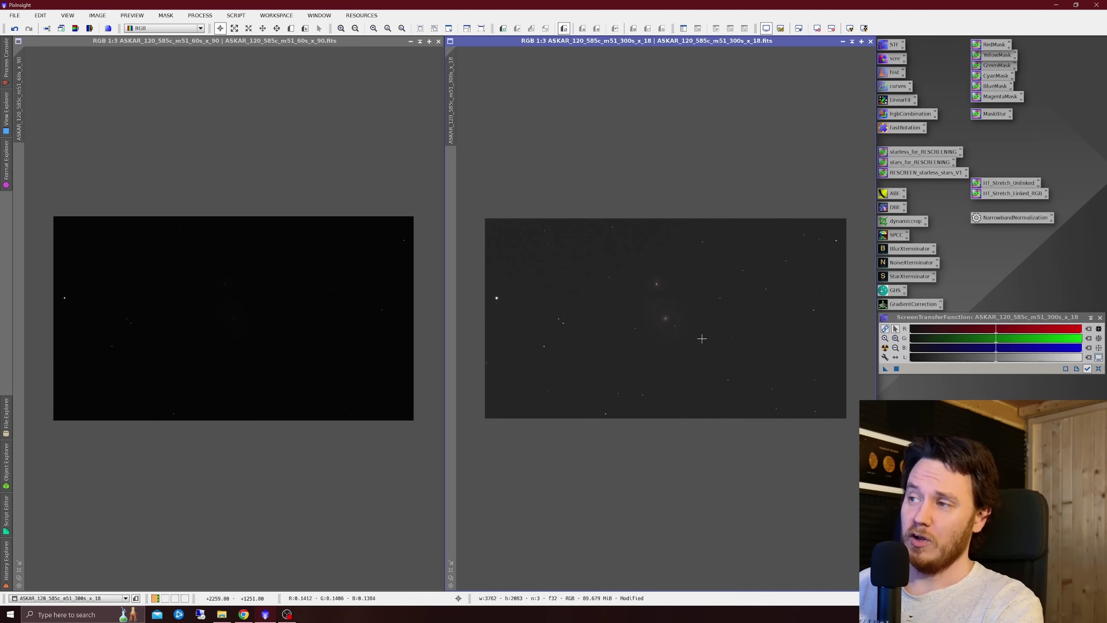
{"action": "scroll", "coordinate": [665, 313], "scroll_direction": "up", "scroll_amount": 2}
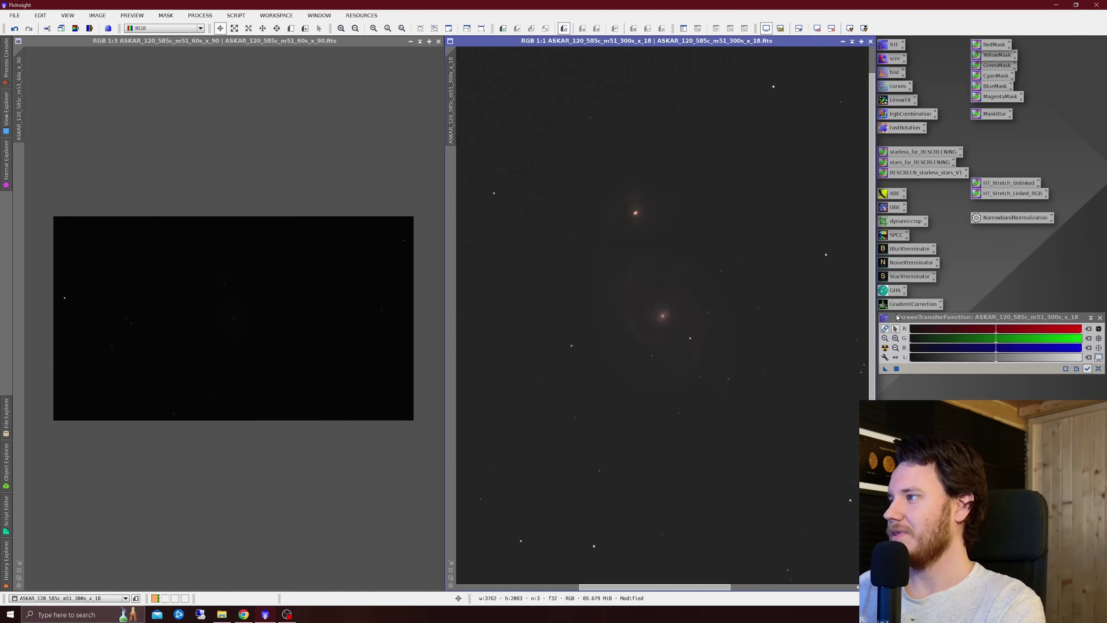
{"action": "left_click", "coordinate": [885, 348]}
{"action": "left_click", "coordinate": [306, 191]}
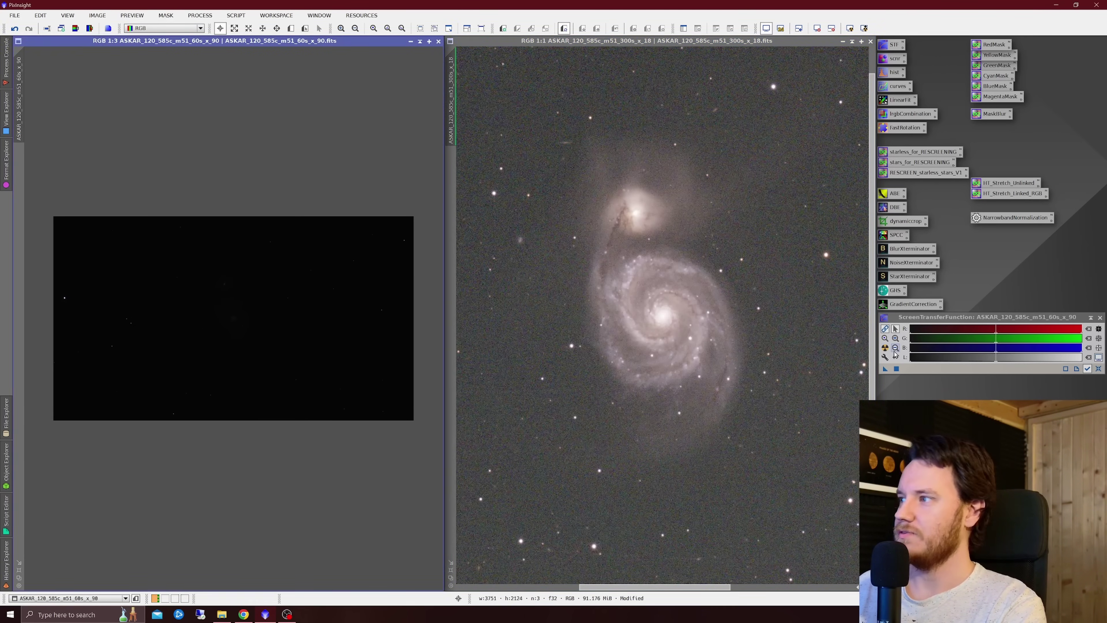
Auto-stretch the 60 s stack with Ctrl+A and zoom both views to 1:1 on M51
{"action": "key", "text": "ctrl+a"}
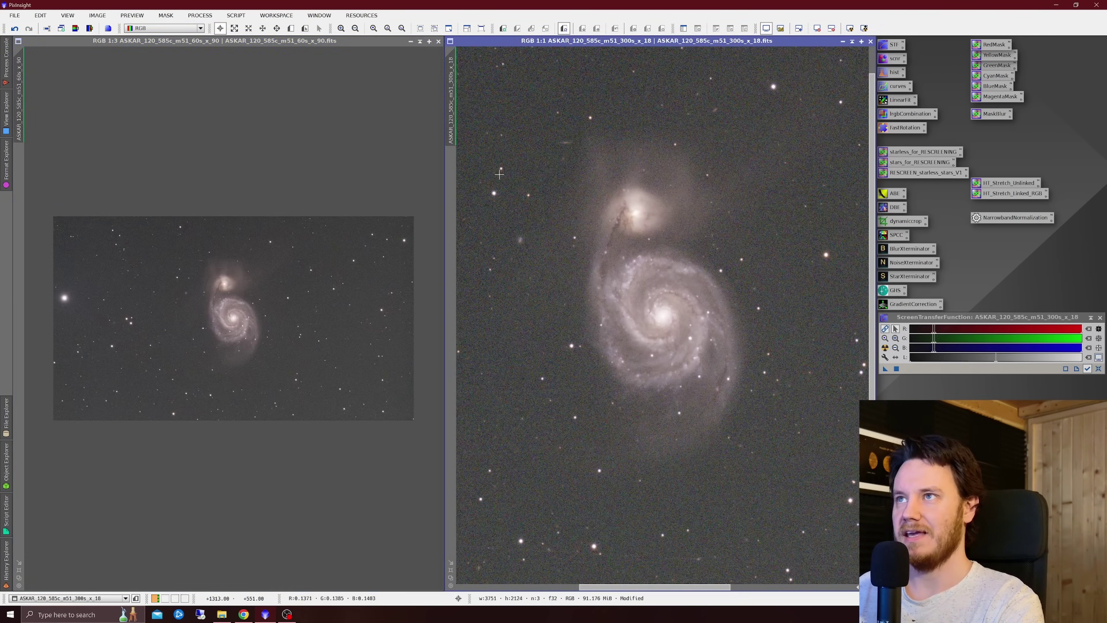
{"action": "left_click", "coordinate": [660, 315]}
{"action": "scroll", "coordinate": [661, 315], "scroll_direction": "down", "scroll_amount": 1}
{"action": "scroll", "coordinate": [660, 315], "scroll_direction": "down", "scroll_amount": 1}
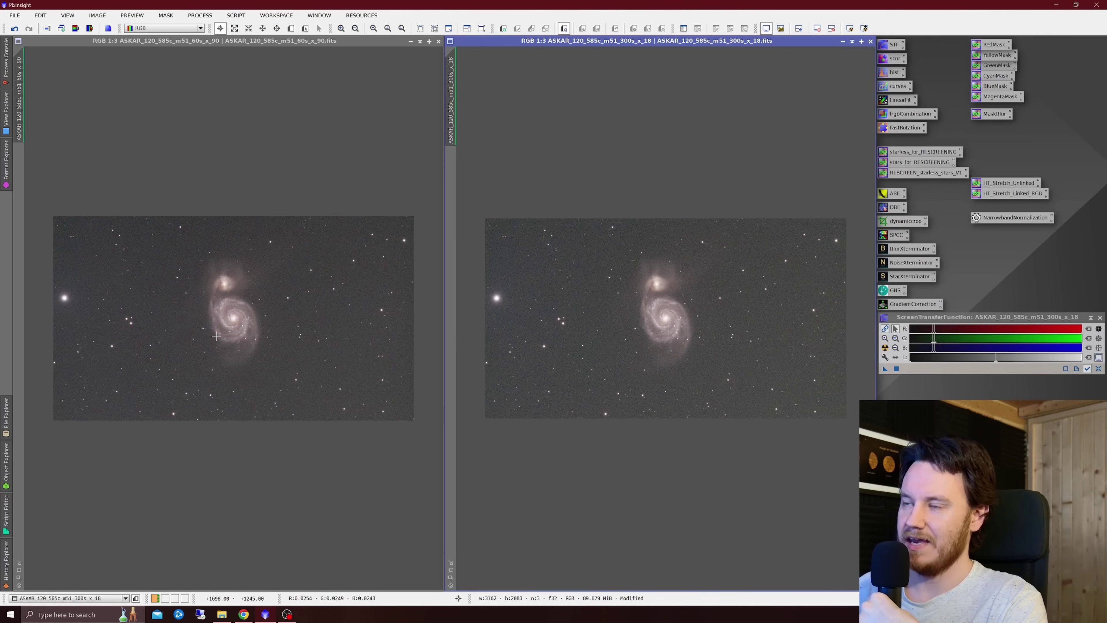
{"action": "scroll", "coordinate": [227, 323], "scroll_direction": "up", "scroll_amount": 2}
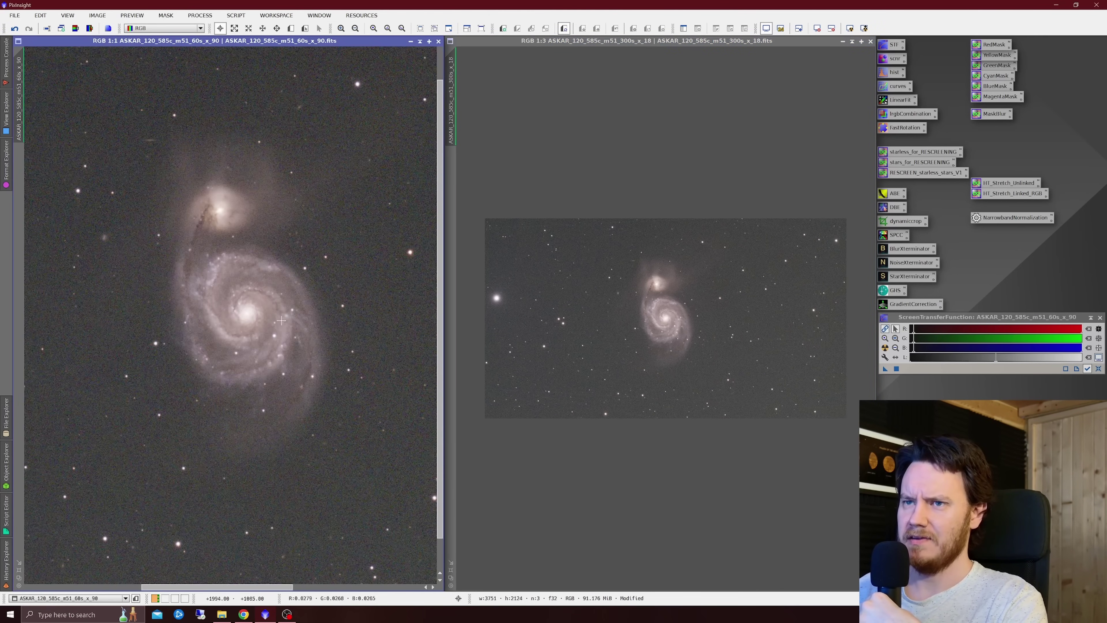
{"action": "scroll", "coordinate": [655, 319], "scroll_direction": "up", "scroll_amount": 2}
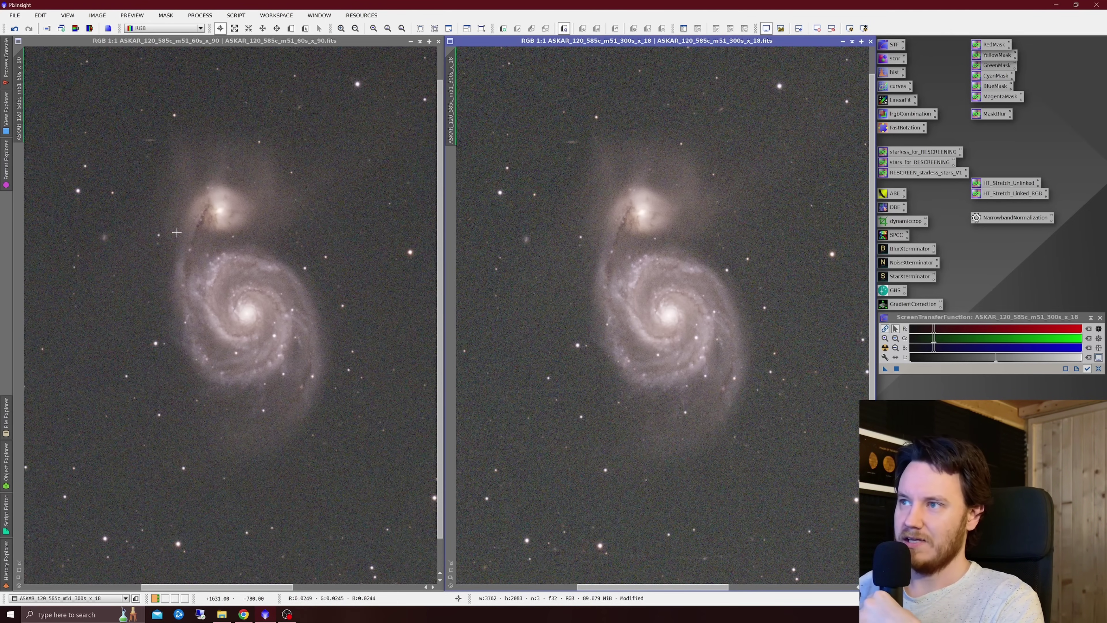
Zoom the 60 s view to 2:1, pan it, and sync the 300 s view to that framing
{"action": "scroll", "coordinate": [191, 209], "scroll_direction": "up", "scroll_amount": 1}
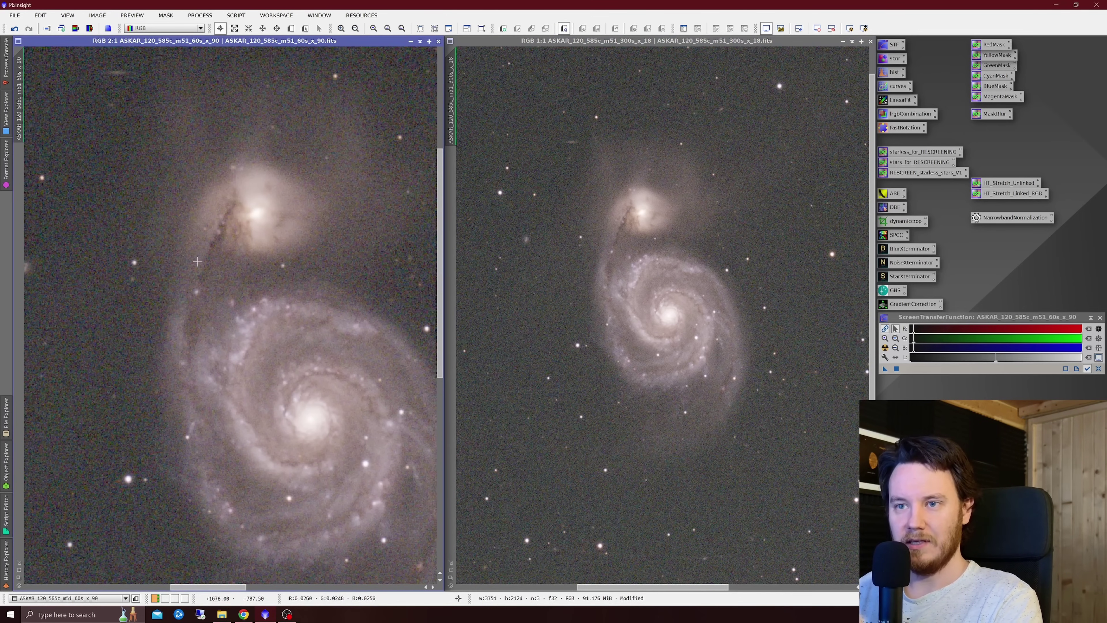
{"action": "left_click_drag", "start_coordinate": [231, 589], "coordinate": [224, 591]}
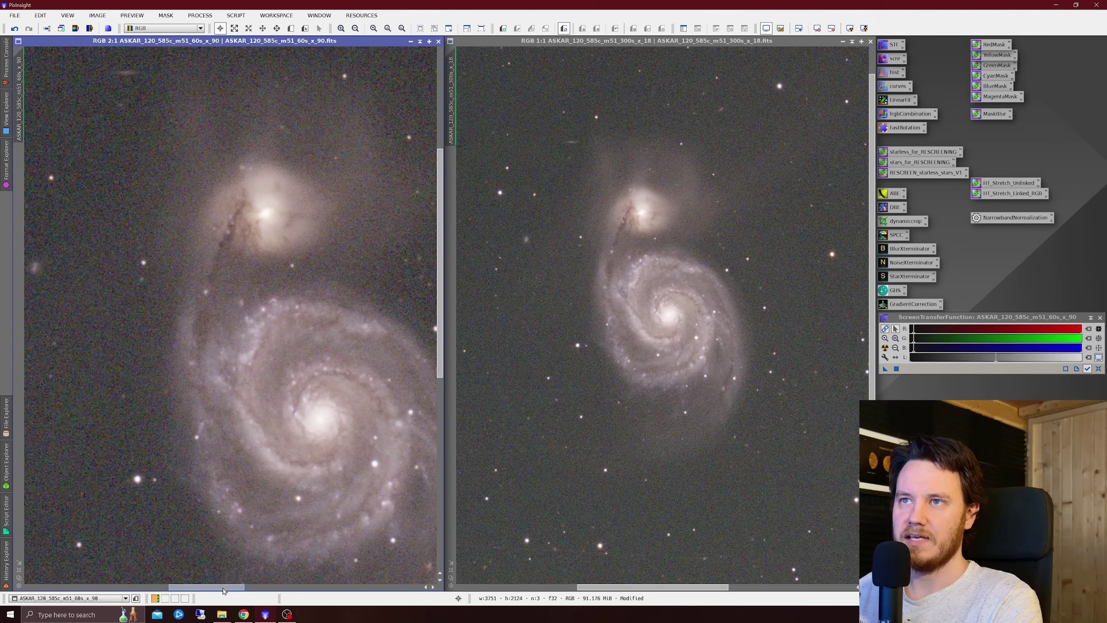
{"action": "left_click_drag", "start_coordinate": [439, 262], "coordinate": [440, 268]}
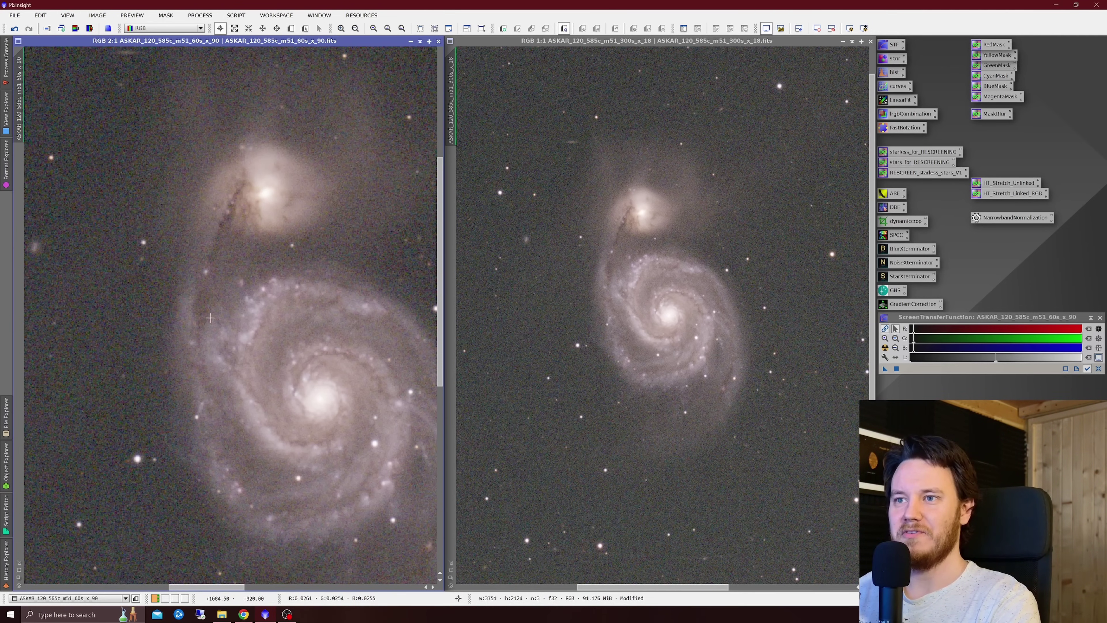
{"action": "left_click_drag", "start_coordinate": [19, 85], "coordinate": [453, 105]}
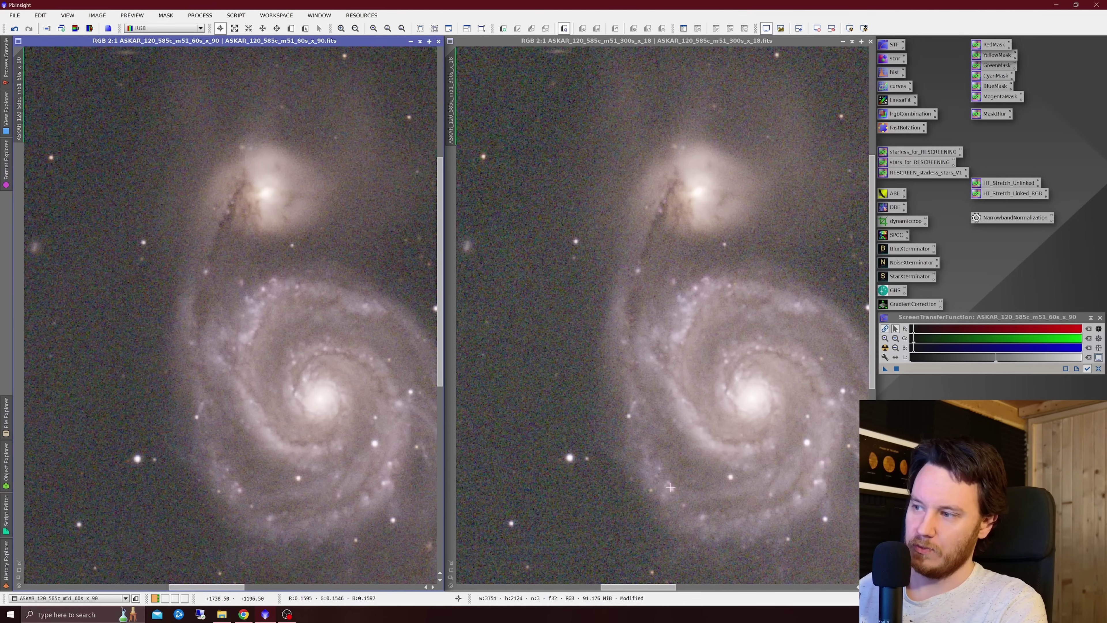
Compare both stacks at 5:1 on the same spiral-arm patch, then zoom both out to 1:2
{"action": "scroll", "coordinate": [730, 499], "scroll_direction": "up", "scroll_amount": 3}
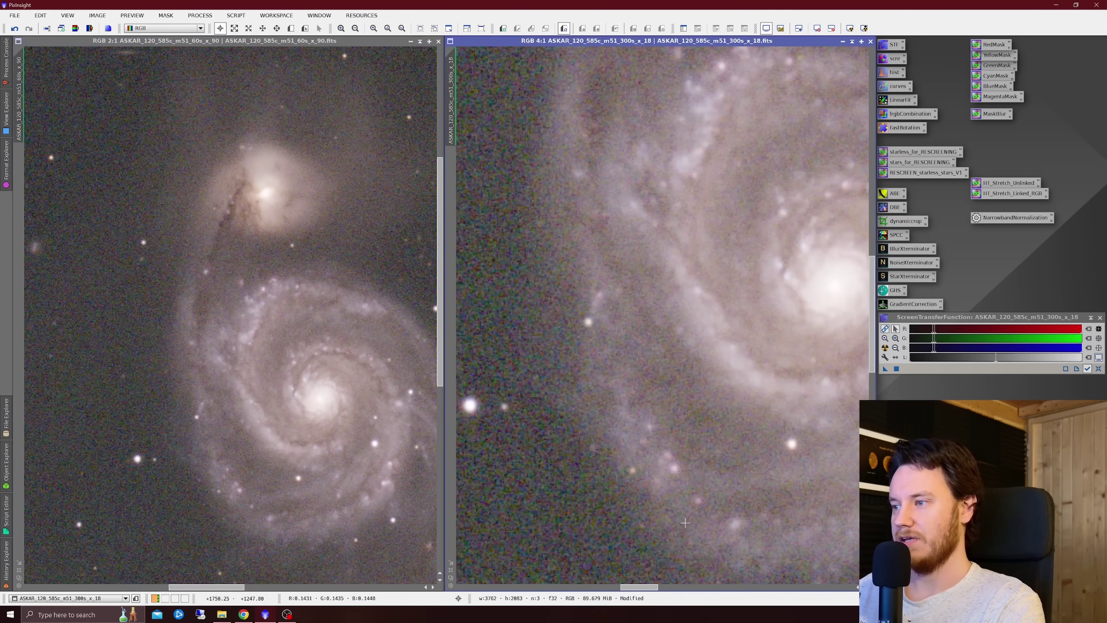
{"action": "left_click_drag", "start_coordinate": [454, 84], "coordinate": [21, 90]}
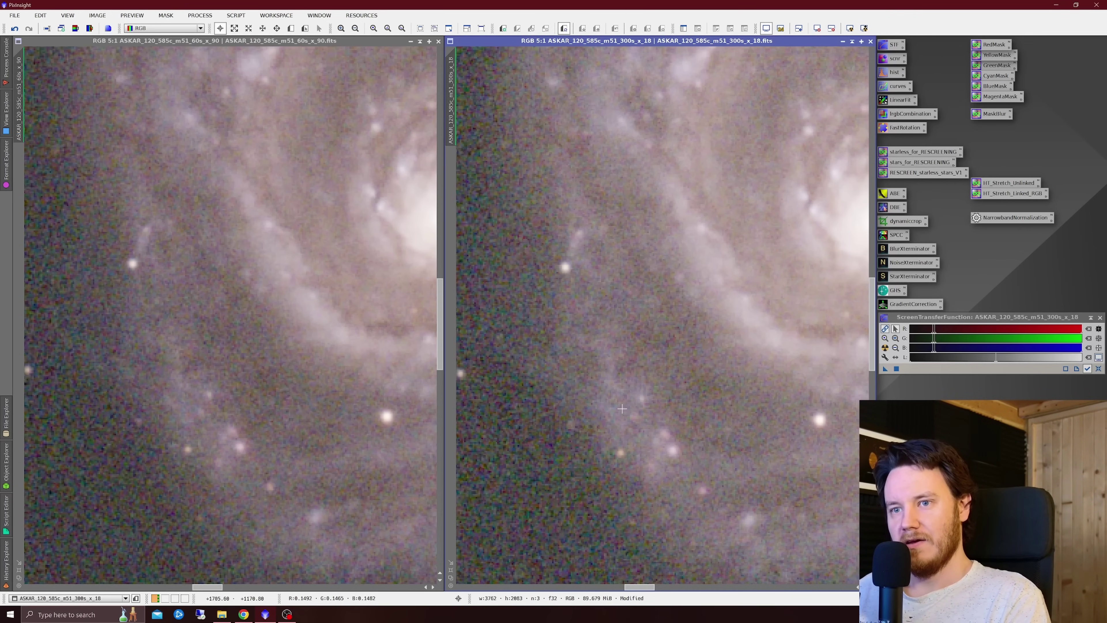
{"action": "scroll", "coordinate": [628, 413], "scroll_direction": "down", "scroll_amount": 5}
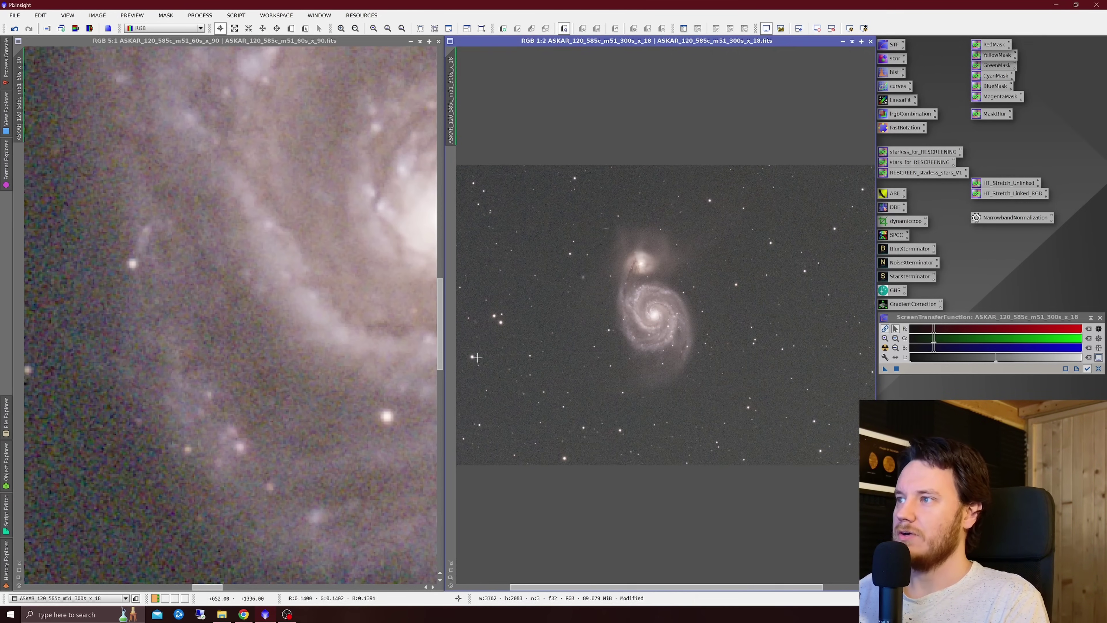
{"action": "left_click", "coordinate": [281, 305]}
{"action": "scroll", "coordinate": [281, 305], "scroll_direction": "down", "scroll_amount": 1}
{"action": "scroll", "coordinate": [279, 304], "scroll_direction": "down", "scroll_amount": 6}
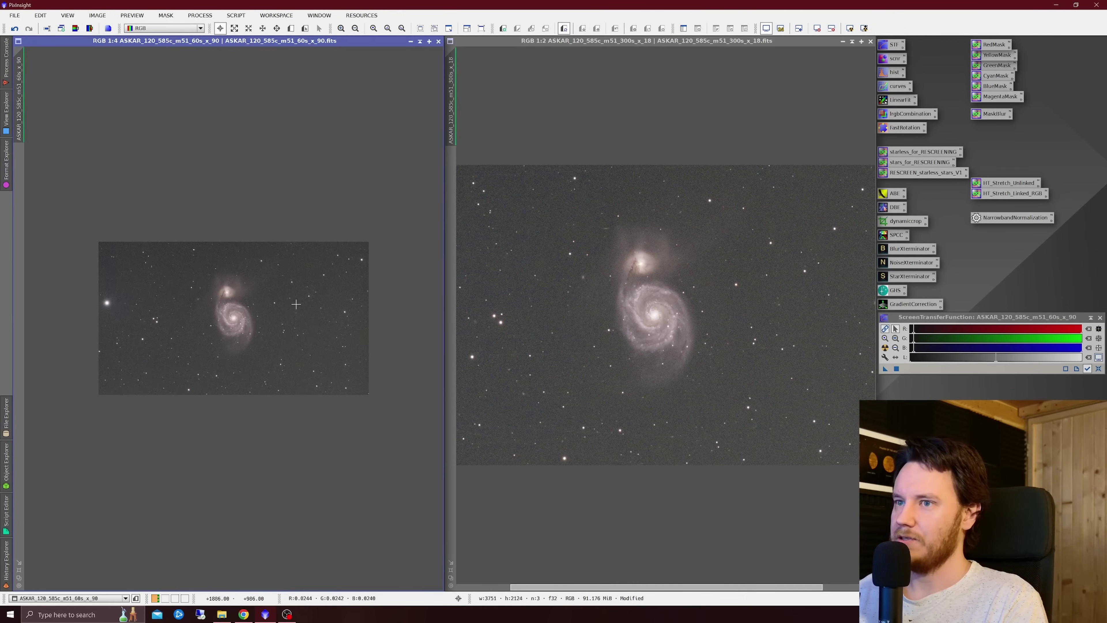
{"action": "scroll", "coordinate": [269, 301], "scroll_direction": "up", "scroll_amount": 1}
{"action": "scroll", "coordinate": [269, 301], "scroll_direction": "up", "scroll_amount": 1}
{"action": "left_click", "coordinate": [654, 314]}
{"action": "scroll", "coordinate": [654, 314], "scroll_direction": "down", "scroll_amount": 1}
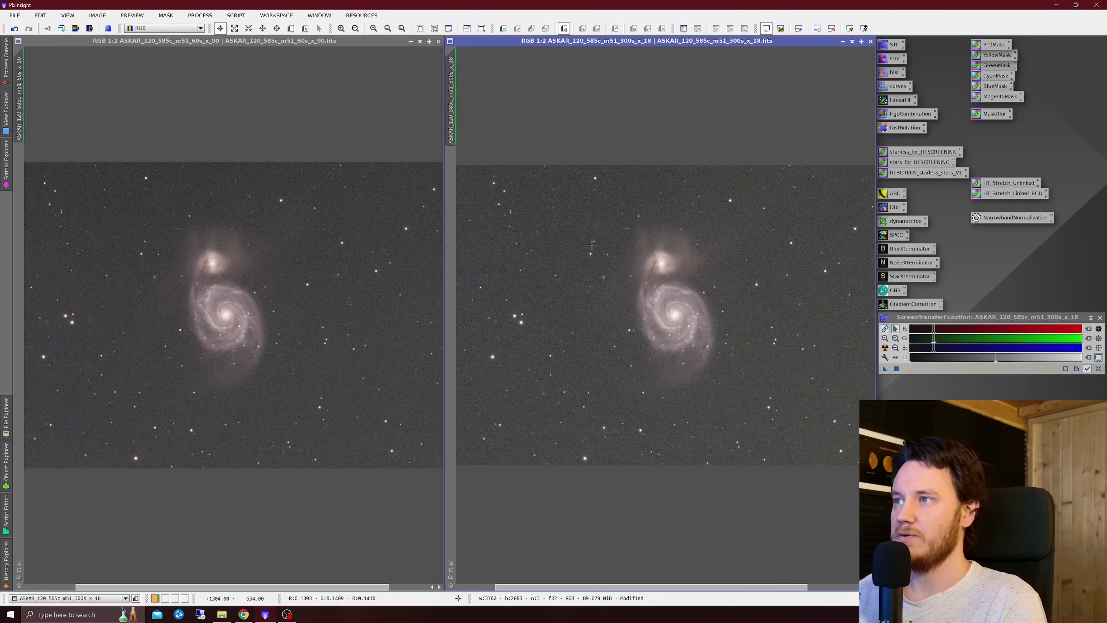
{"action": "scroll", "coordinate": [654, 314], "scroll_direction": "up", "scroll_amount": 1}
{"action": "left_click", "coordinate": [376, 120]}
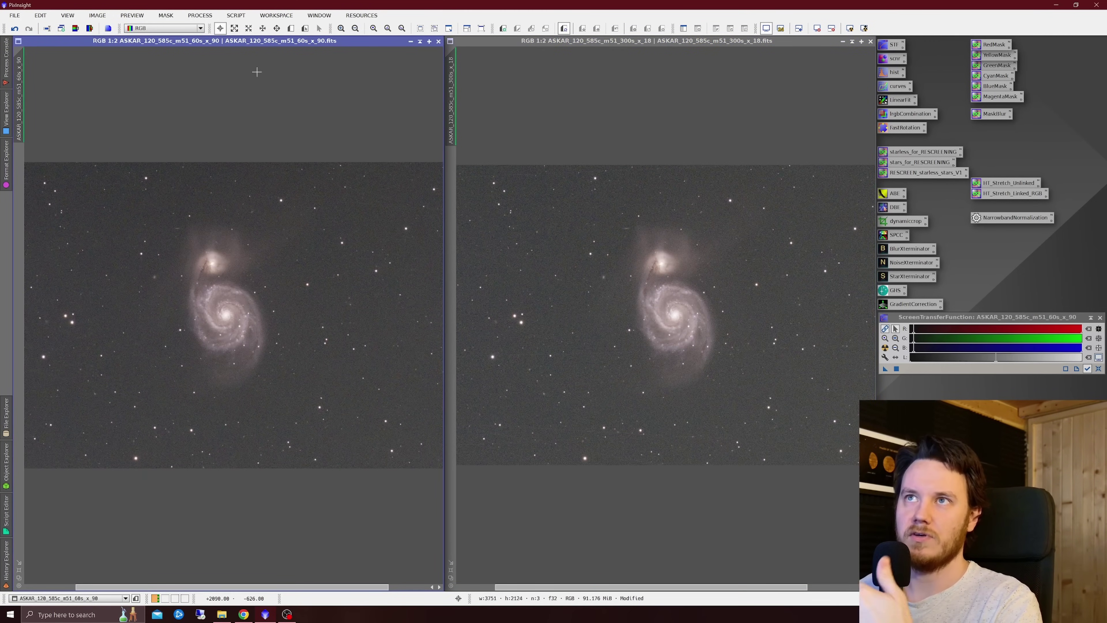
Run the Image Analysis SNR script on the 60 s stack
{"action": "left_click", "coordinate": [236, 15]}
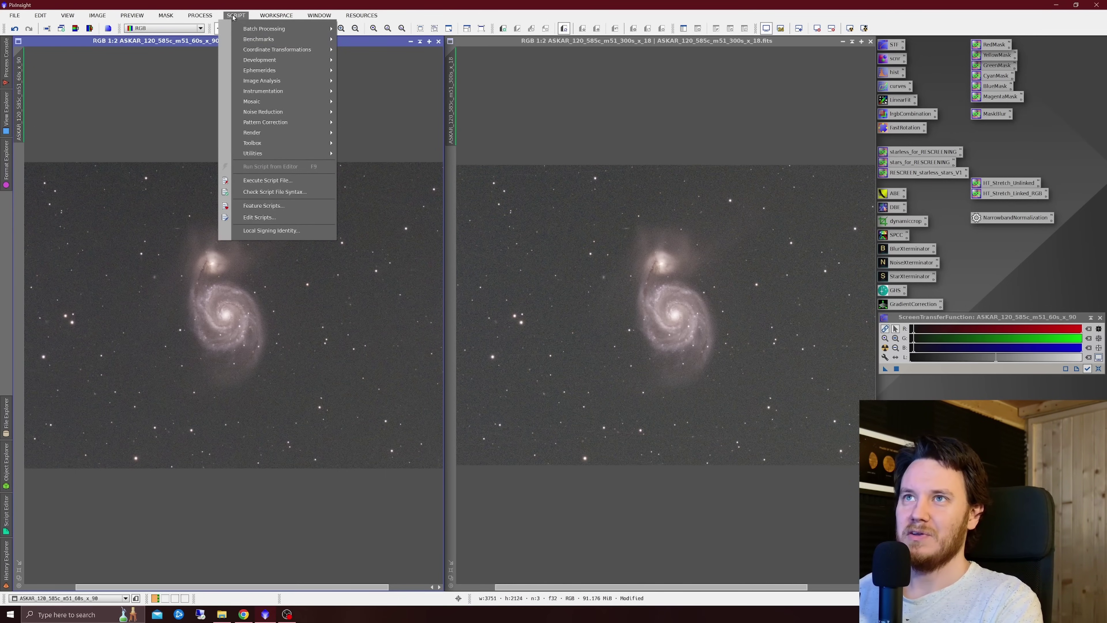
{"action": "mouse_move", "coordinate": [261, 80]}
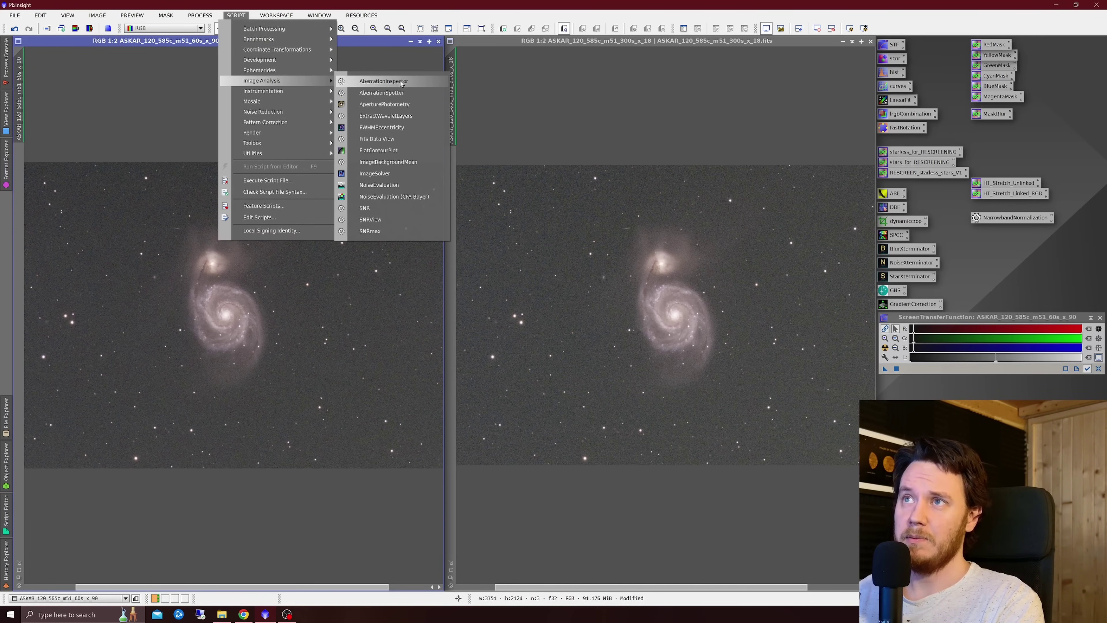
{"action": "left_click", "coordinate": [367, 209]}
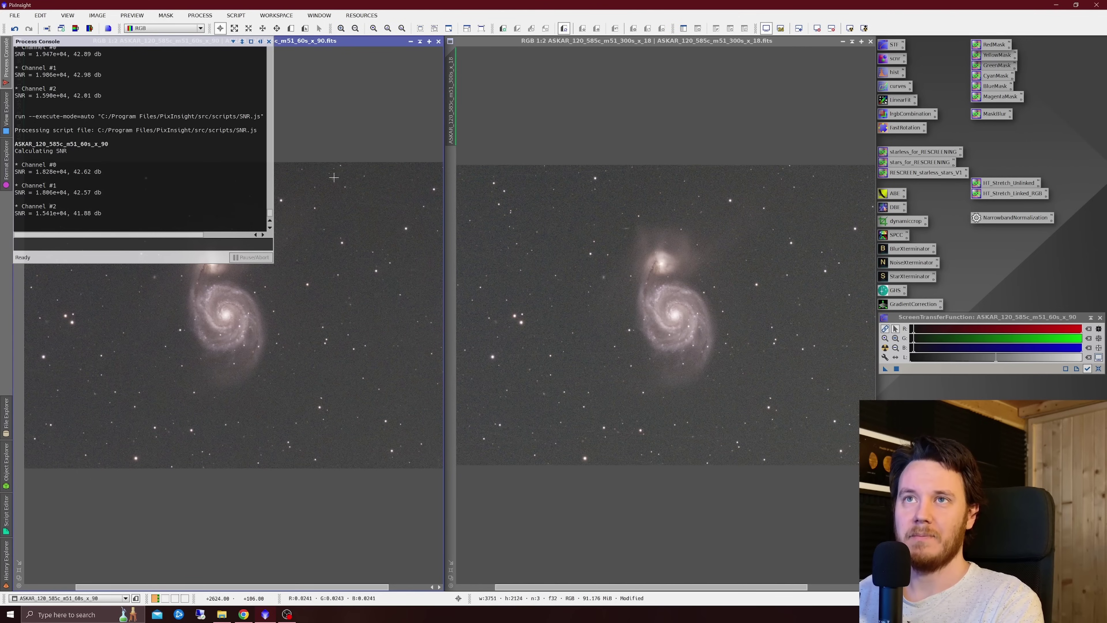
Run the SNR script on the 300 s stack and review its 42.01–42.98 dB results
{"action": "left_click", "coordinate": [567, 109]}
{"action": "left_click", "coordinate": [236, 15]}
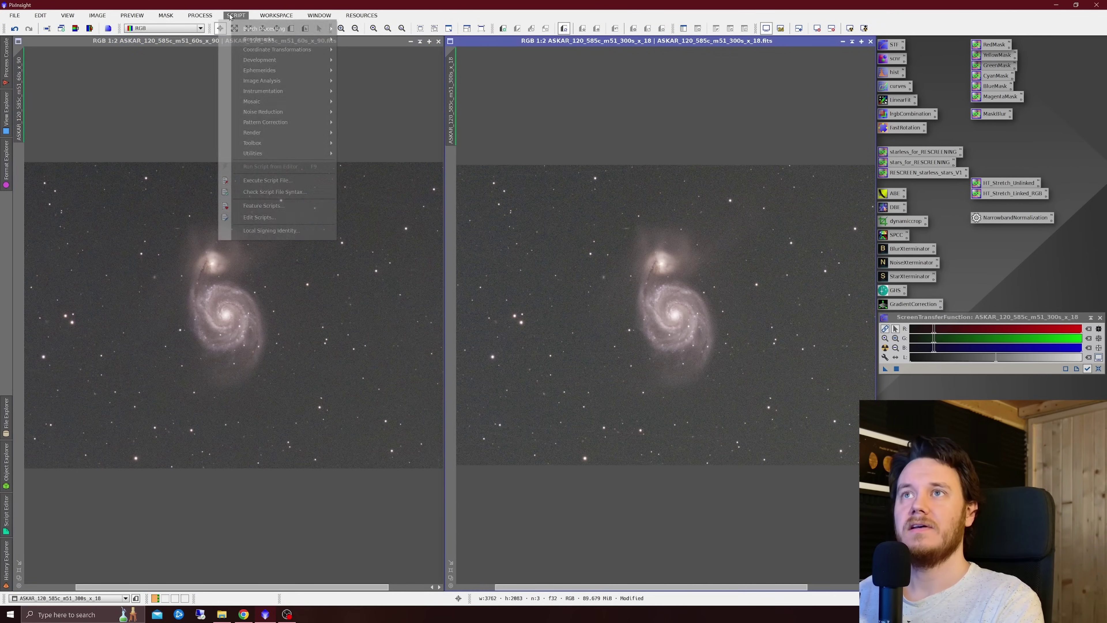
{"action": "mouse_move", "coordinate": [270, 81]}
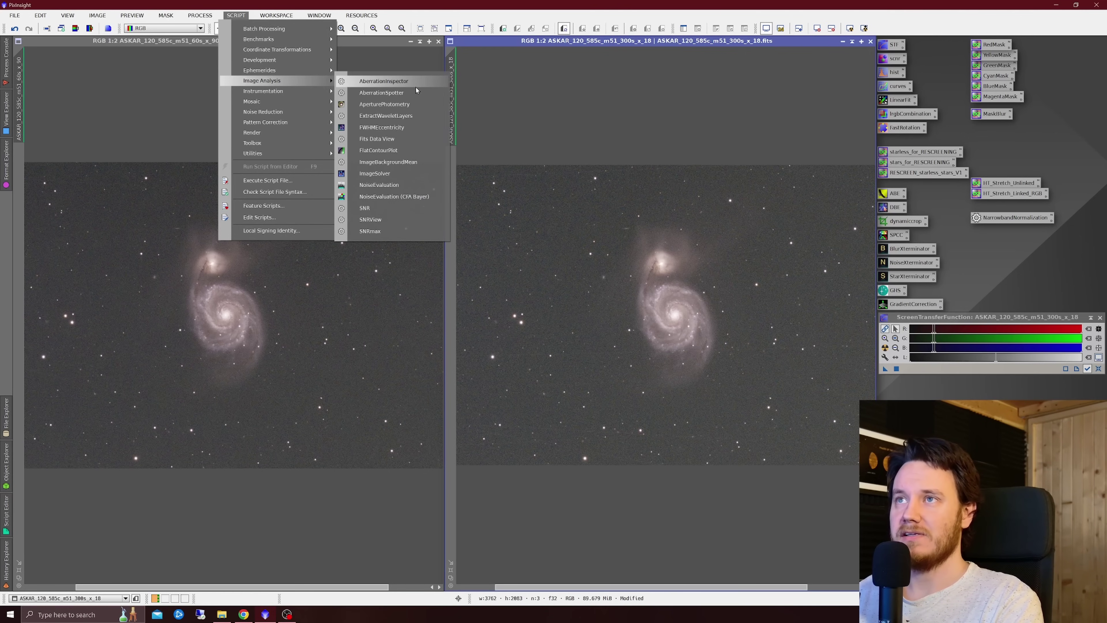
{"action": "left_click", "coordinate": [383, 208]}
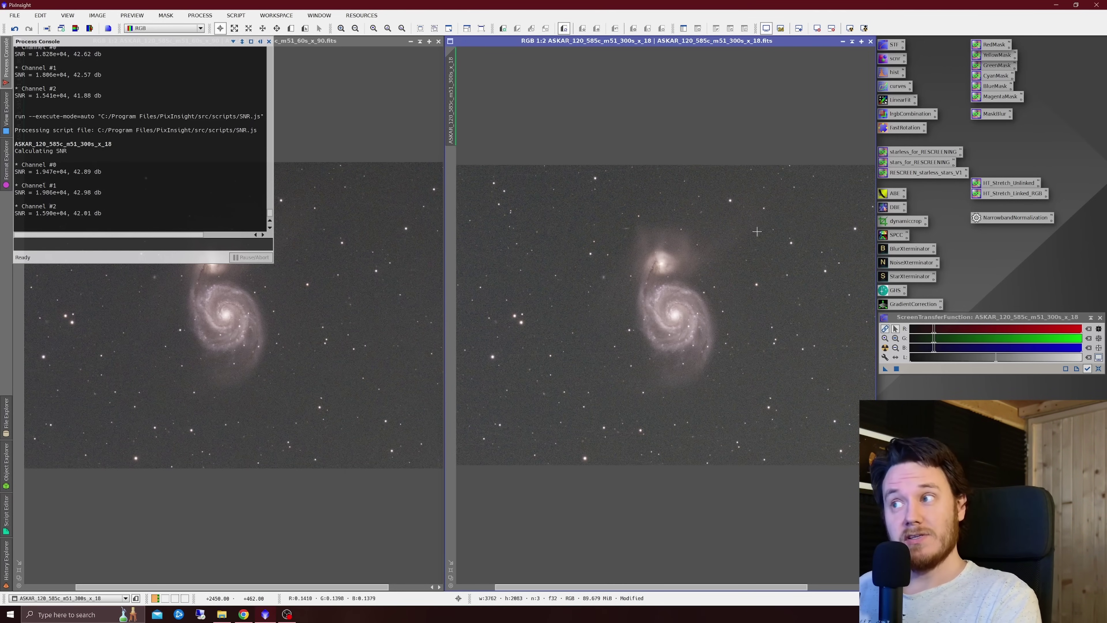
{"action": "left_click", "coordinate": [7, 53]}
{"action": "left_click", "coordinate": [7, 53]}
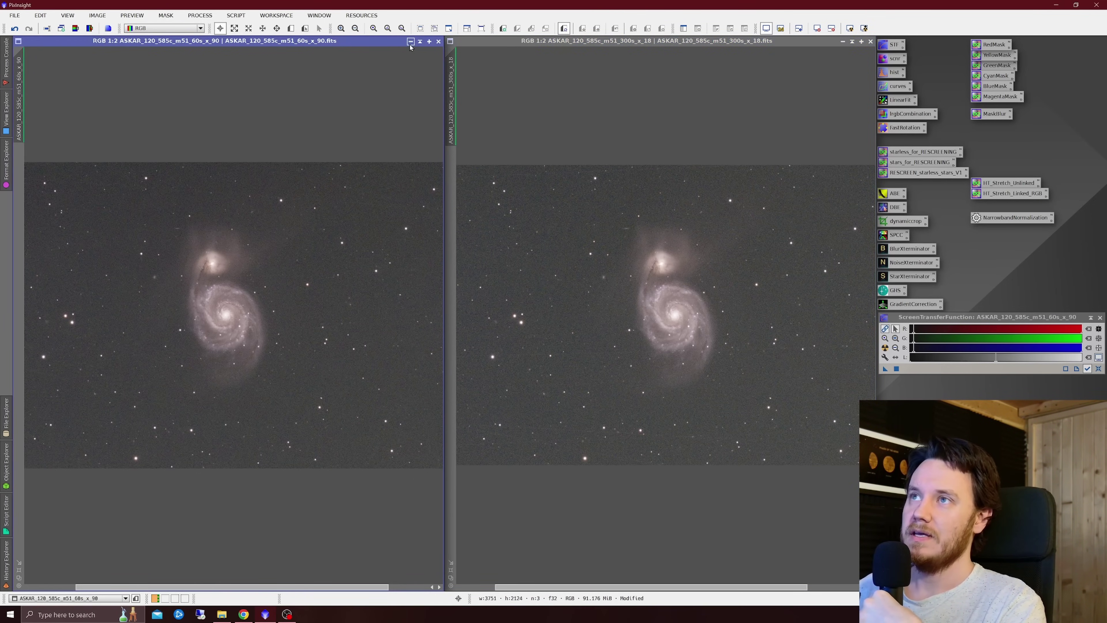
Minimize the original 60 s and 300 s stacks and zoom in on the two clones
{"action": "left_click", "coordinate": [410, 44]}
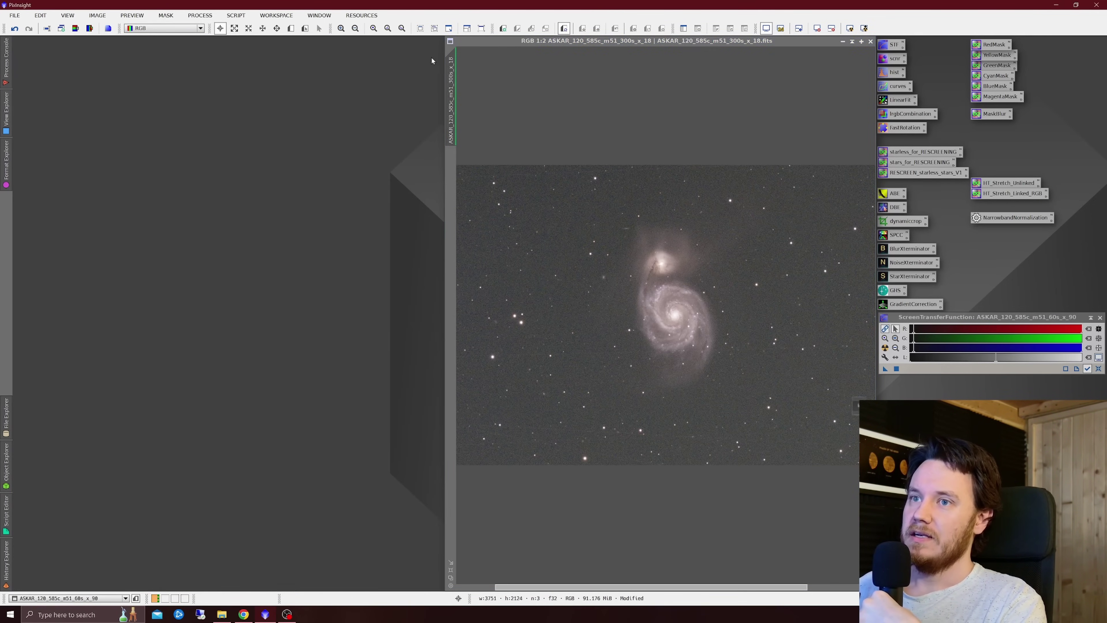
{"action": "left_click", "coordinate": [844, 42]}
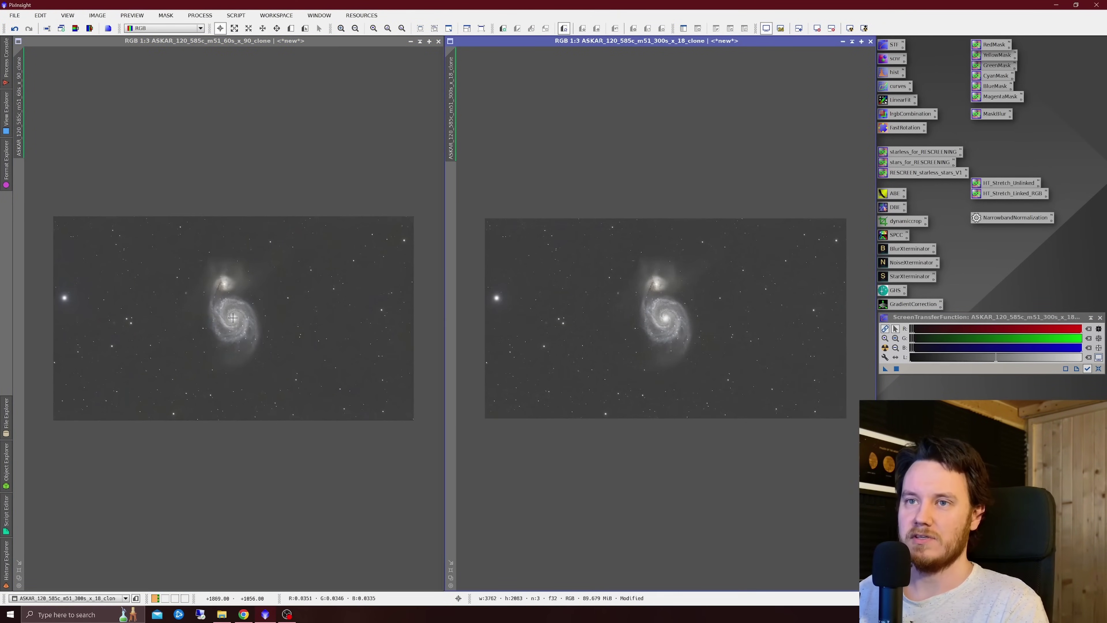
{"action": "scroll", "coordinate": [233, 318], "scroll_direction": "up", "scroll_amount": 2}
{"action": "scroll", "coordinate": [625, 316], "scroll_direction": "up", "scroll_amount": 2}
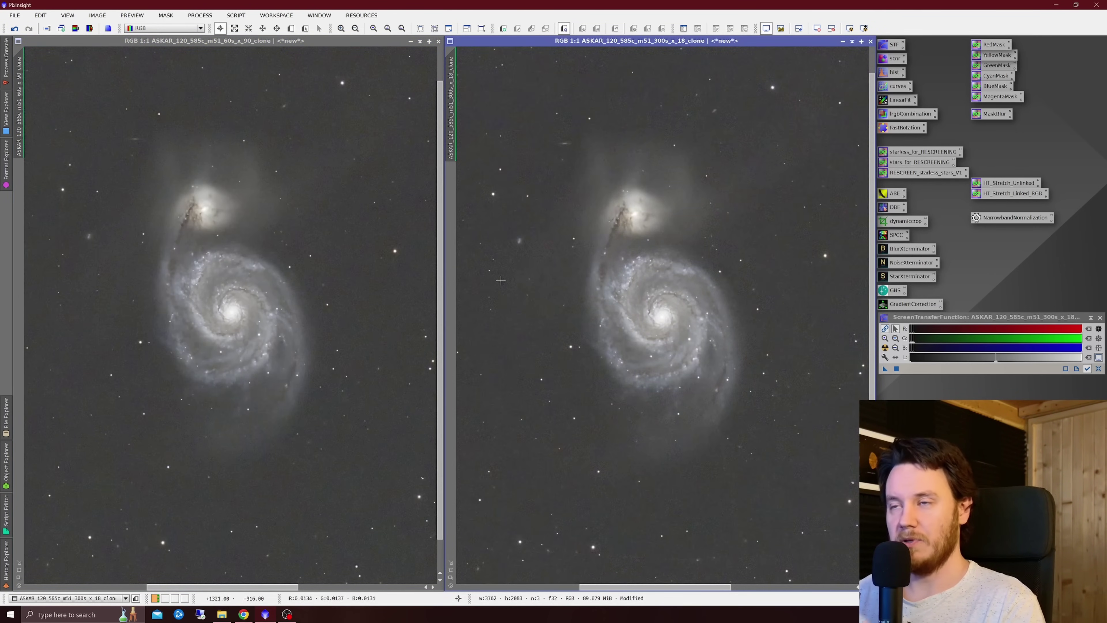
Reset the screen stretch on both clones and auto-stretch each one again
{"action": "left_click", "coordinate": [1099, 369]}
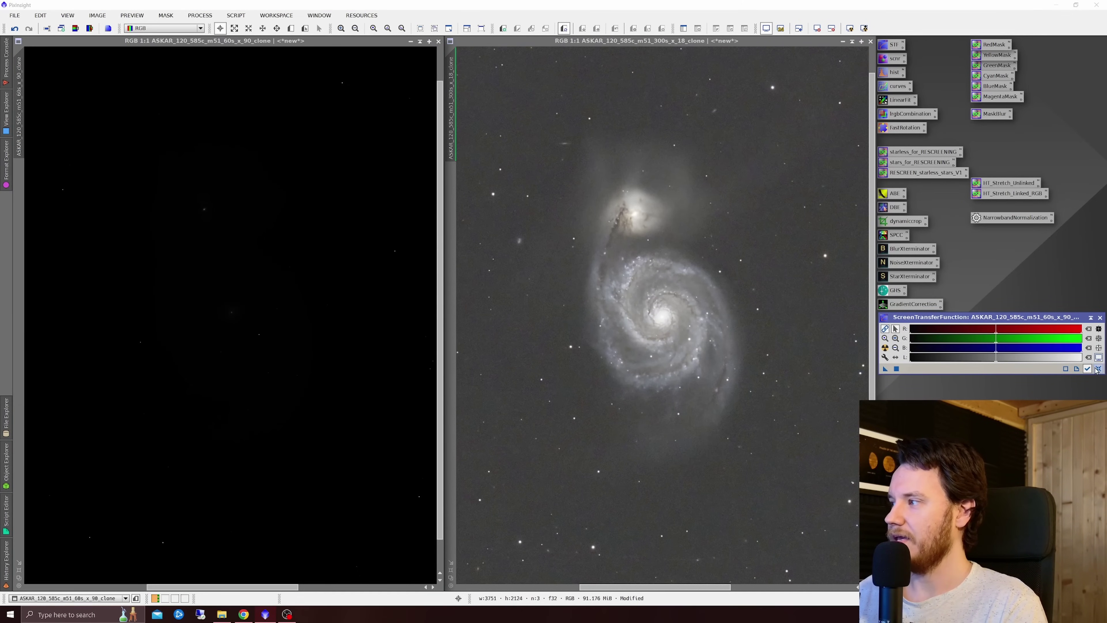
{"action": "key", "text": "ctrl+Tab"}
{"action": "left_click", "coordinate": [1099, 369]}
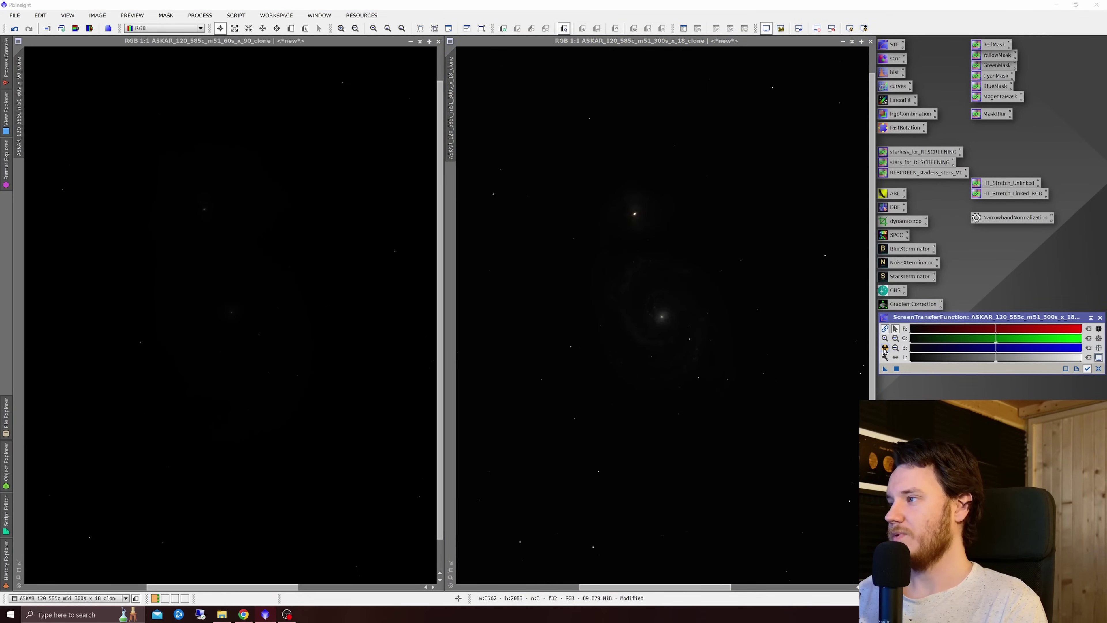
{"action": "left_click", "coordinate": [886, 348]}
{"action": "key", "text": "ctrl+Tab"}
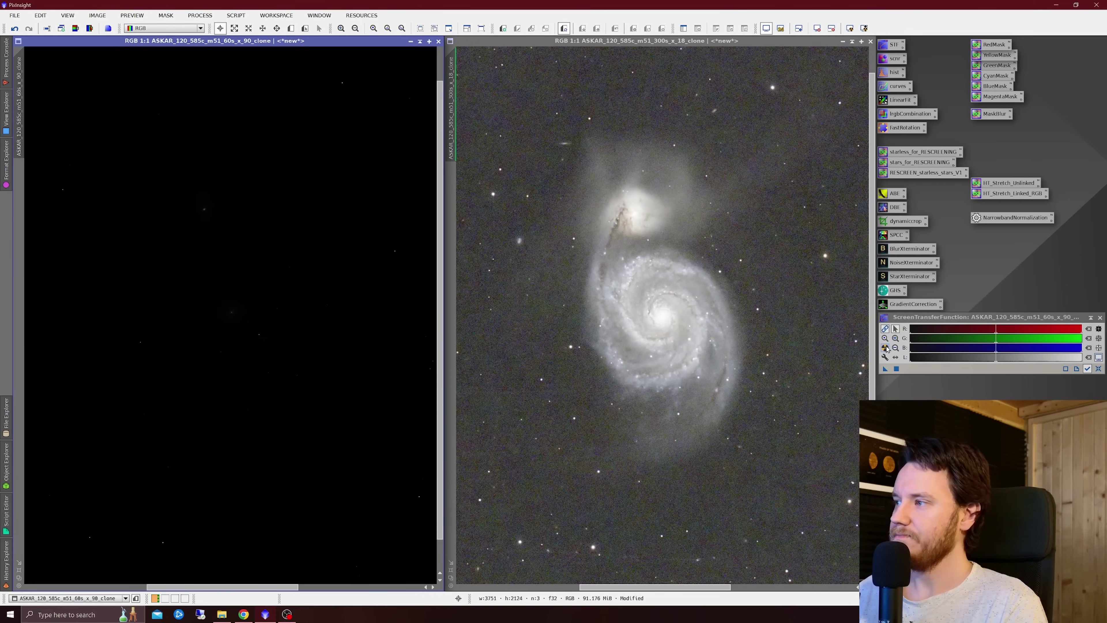
{"action": "left_click", "coordinate": [887, 347]}
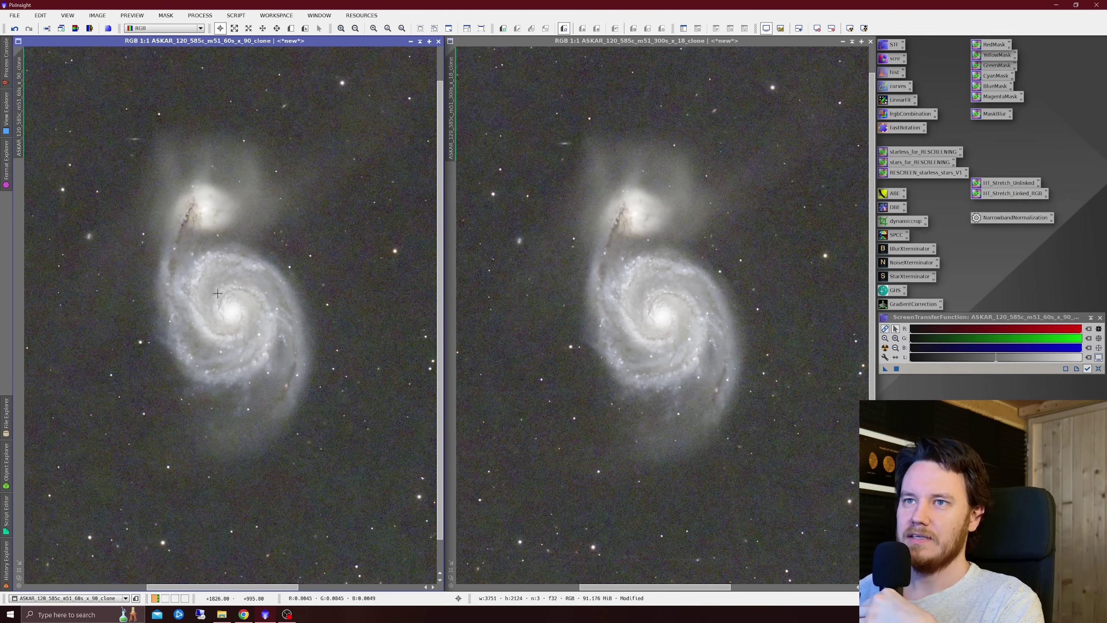
Zoom the 60 s clone to 2:1, pan it, and sync the 300 s clone's framing
{"action": "scroll", "coordinate": [227, 305], "scroll_direction": "up", "scroll_amount": 1}
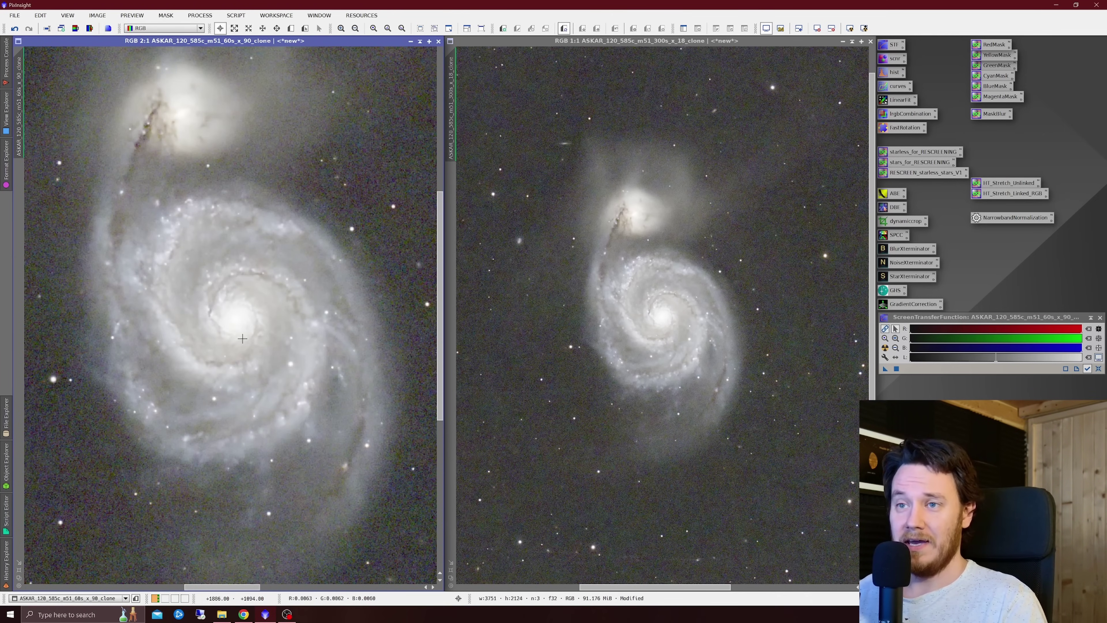
{"action": "left_click_drag", "start_coordinate": [235, 588], "coordinate": [227, 588]}
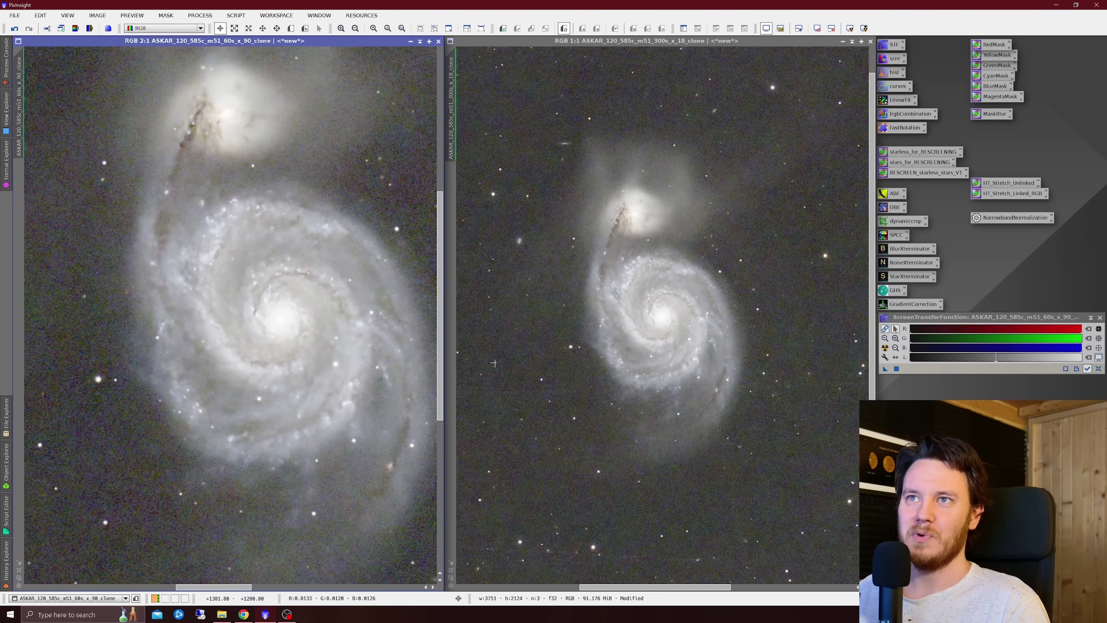
{"action": "left_click_drag", "start_coordinate": [440, 236], "coordinate": [443, 217]}
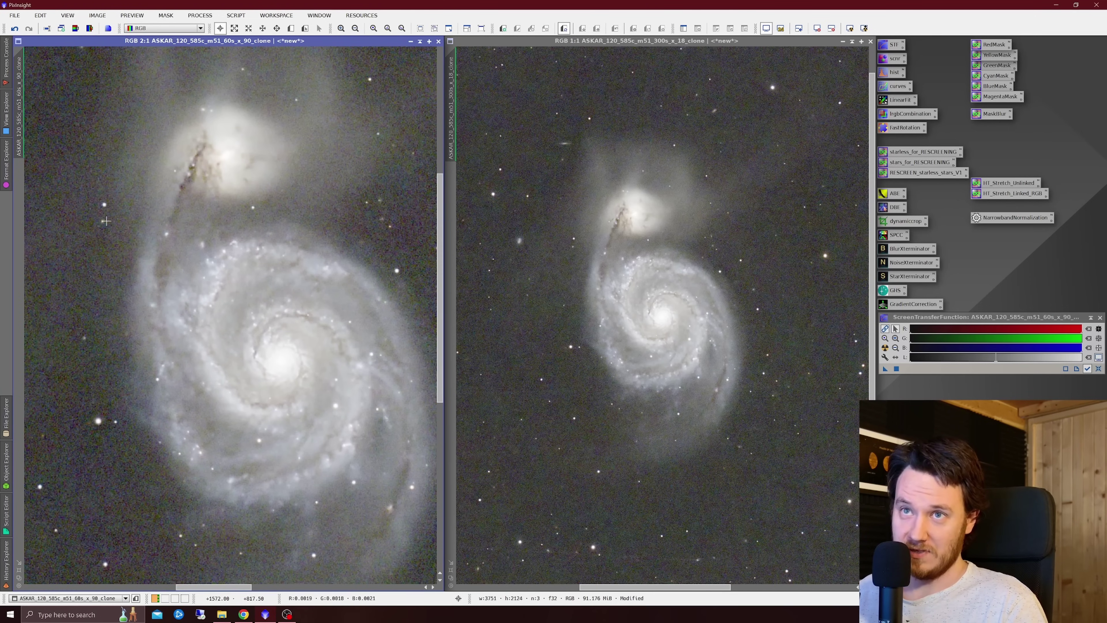
{"action": "left_click_drag", "start_coordinate": [25, 70], "coordinate": [453, 109]}
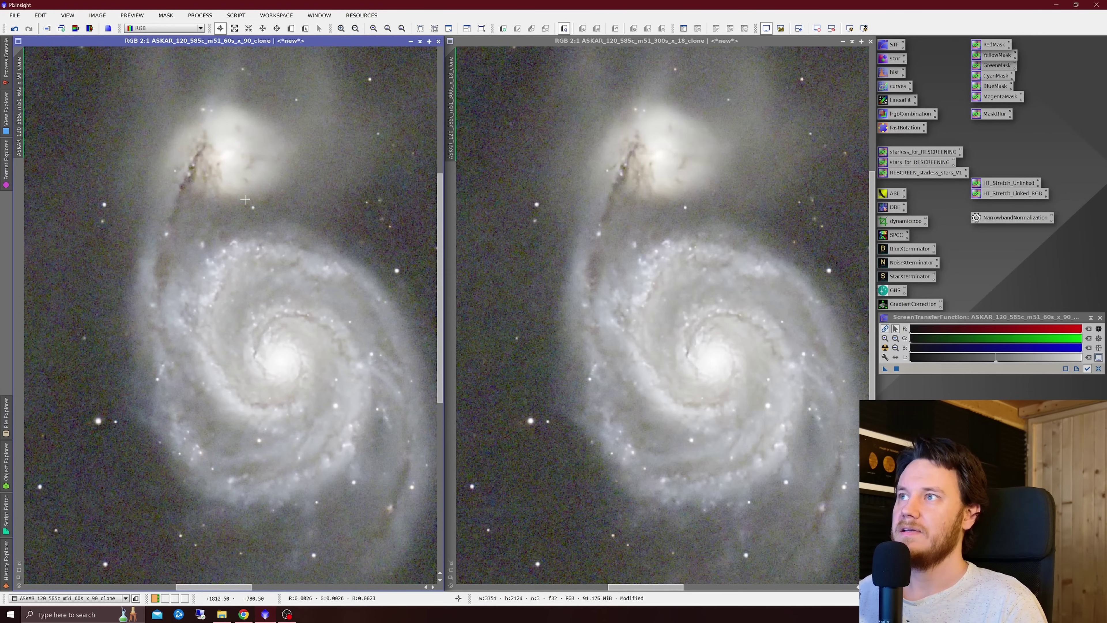
Undo NoiseXTerminator on both the 60 s and 300 s clones
{"action": "right_click", "coordinate": [308, 238]}
{"action": "left_click", "coordinate": [336, 252]}
{"action": "right_click", "coordinate": [322, 243]}
{"action": "left_click", "coordinate": [349, 257]}
{"action": "right_click", "coordinate": [631, 256]}
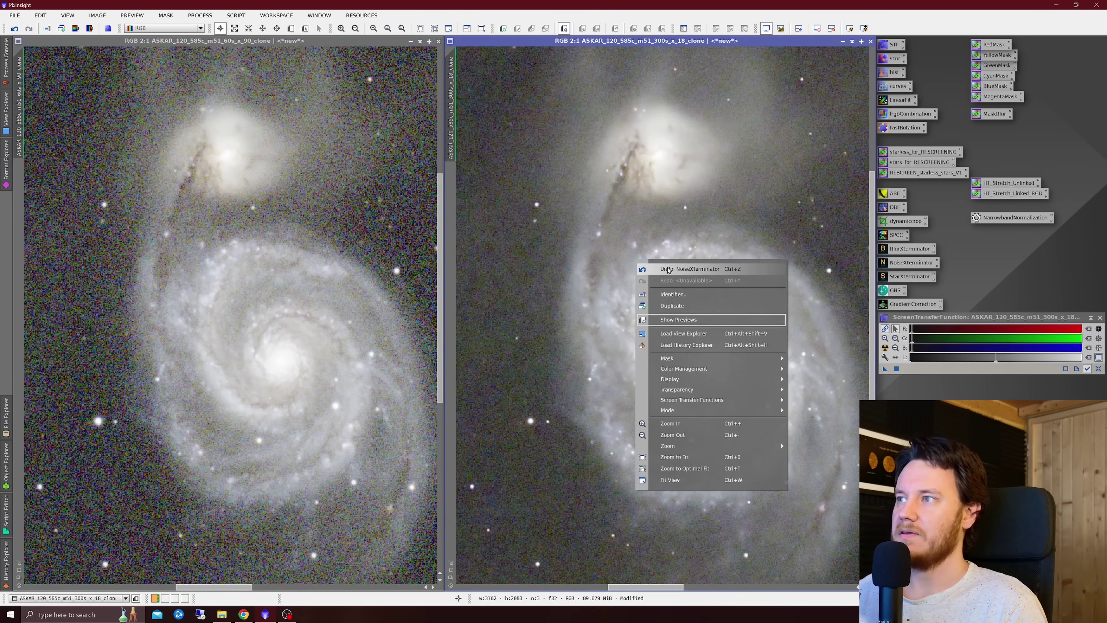
{"action": "right_click", "coordinate": [655, 259]}
{"action": "left_click", "coordinate": [676, 261]}
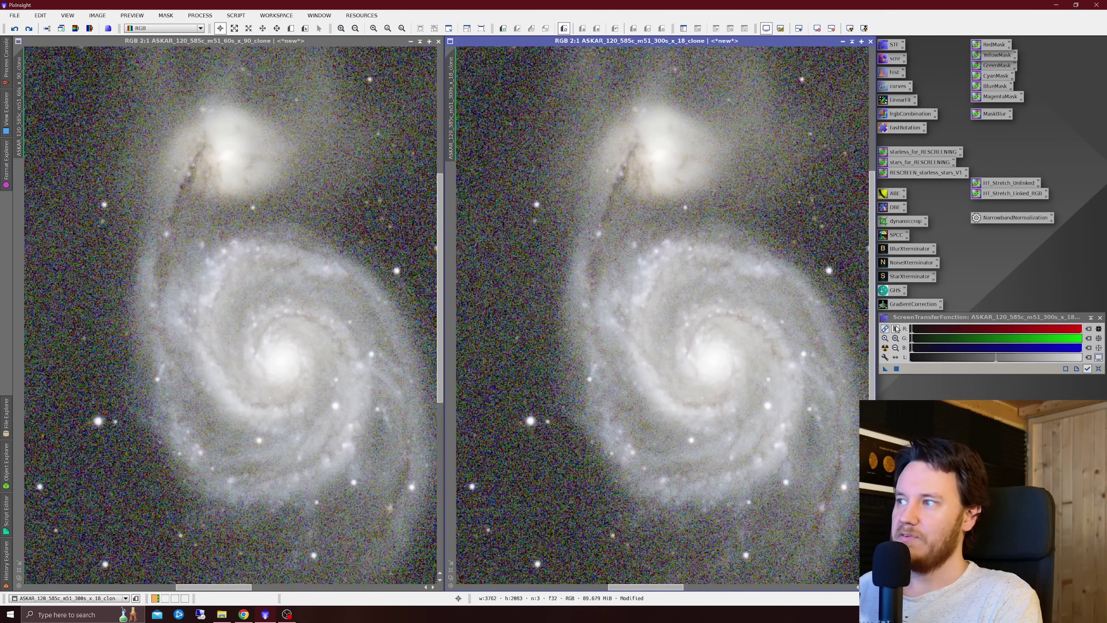
Re-stretch both clones darker with a fresh STF auto-stretch
{"action": "left_click", "coordinate": [885, 348]}
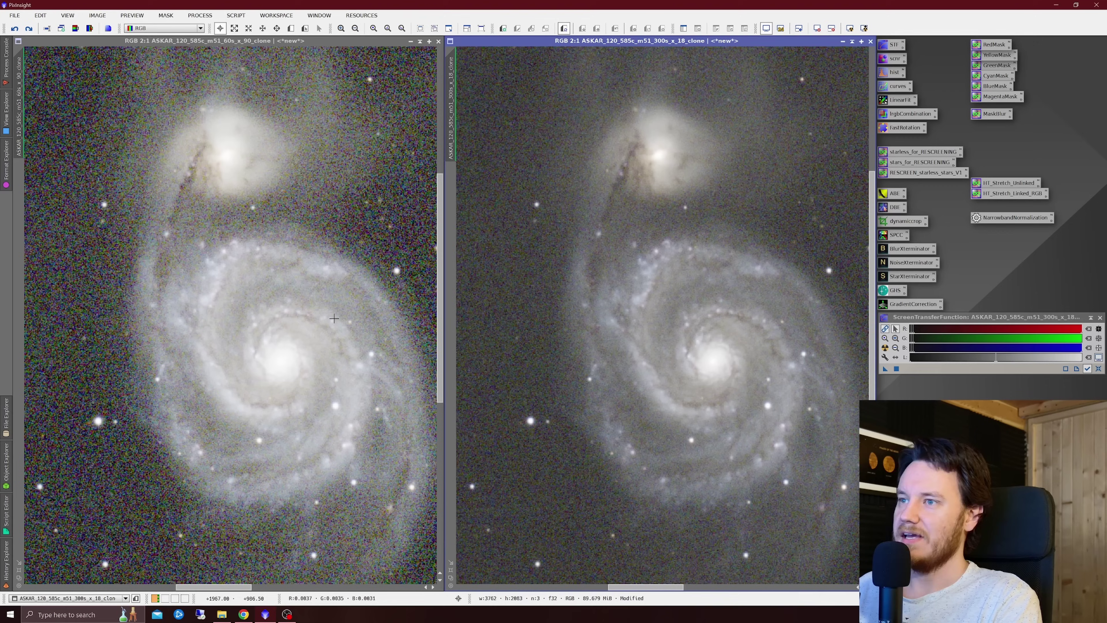
{"action": "left_click", "coordinate": [438, 325]}
{"action": "key", "text": "ctrl+a"}
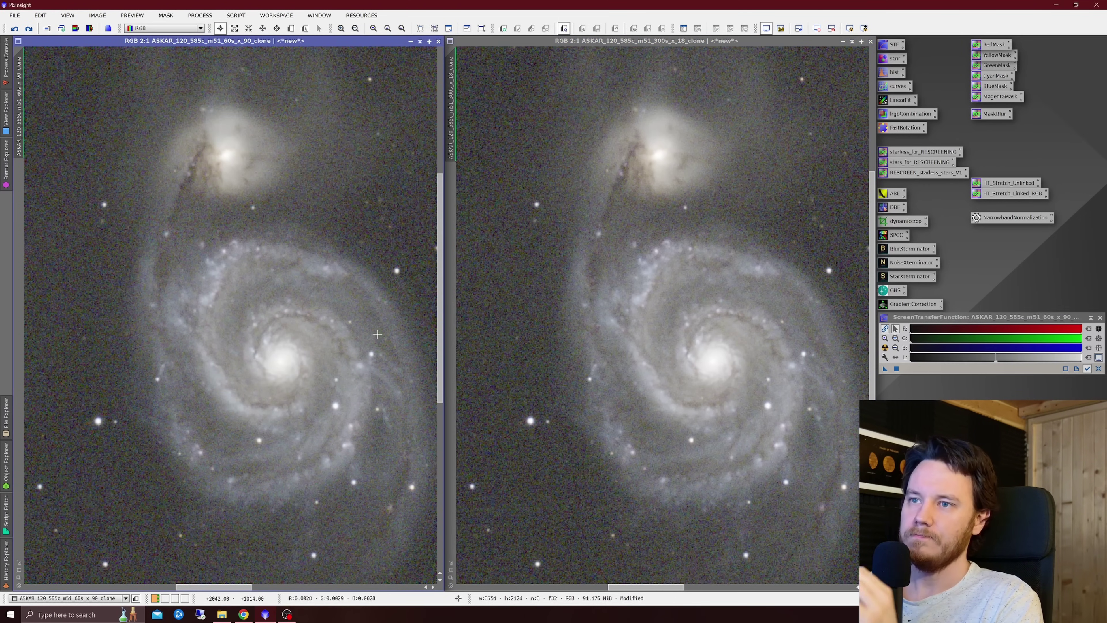
Redo BlurXTerminator and the following history step on the 60 s clone
{"action": "right_click", "coordinate": [323, 259]}
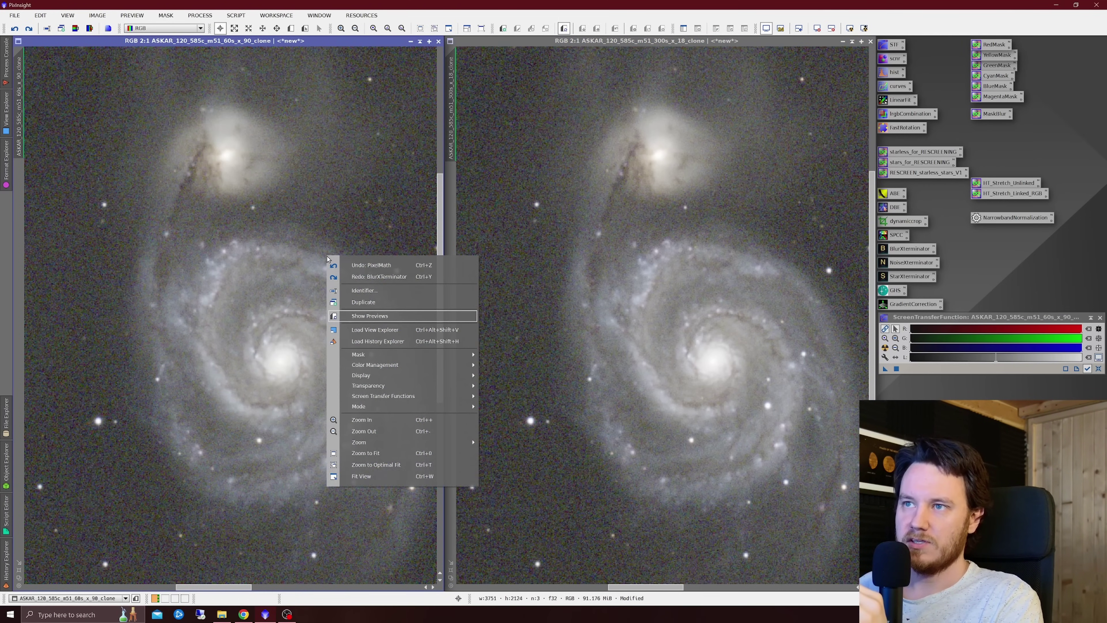
{"action": "left_click", "coordinate": [387, 278]}
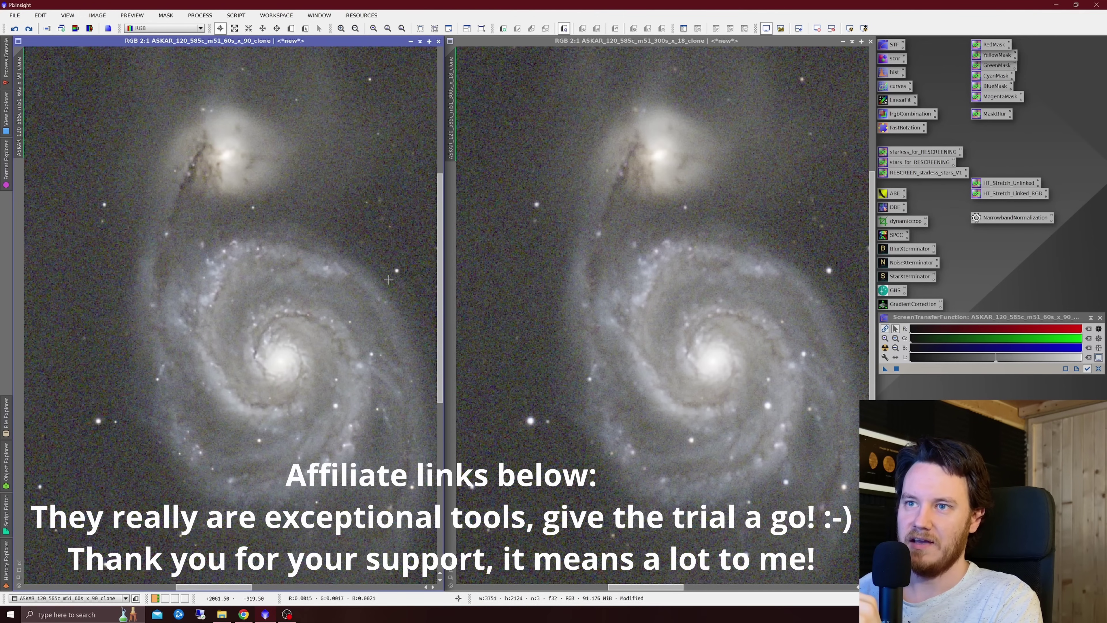
{"action": "right_click", "coordinate": [375, 278]}
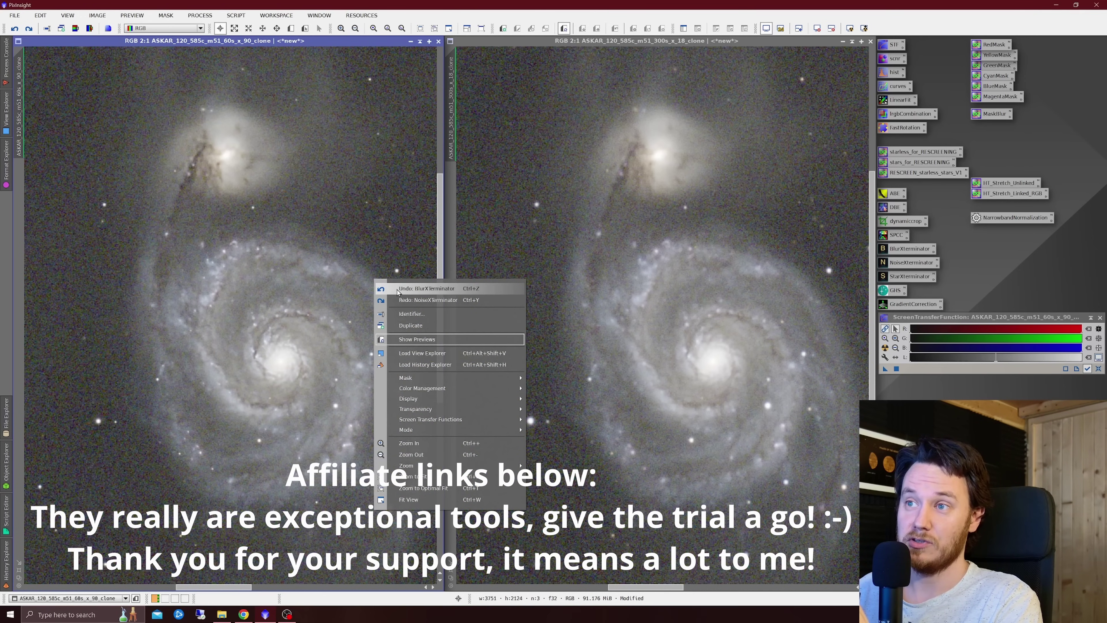
{"action": "right_click", "coordinate": [394, 276]}
{"action": "left_click", "coordinate": [417, 298]}
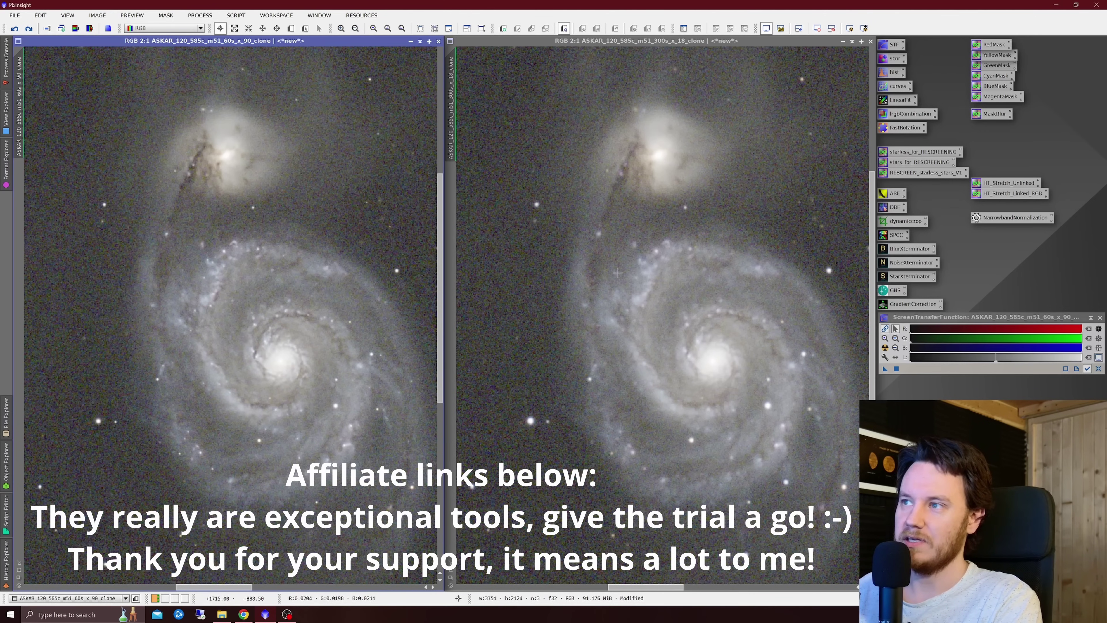
Step the 300 s clone's history and reapply its BlurXTerminator sharpening
{"action": "right_click", "coordinate": [613, 269]}
{"action": "left_click", "coordinate": [637, 296]}
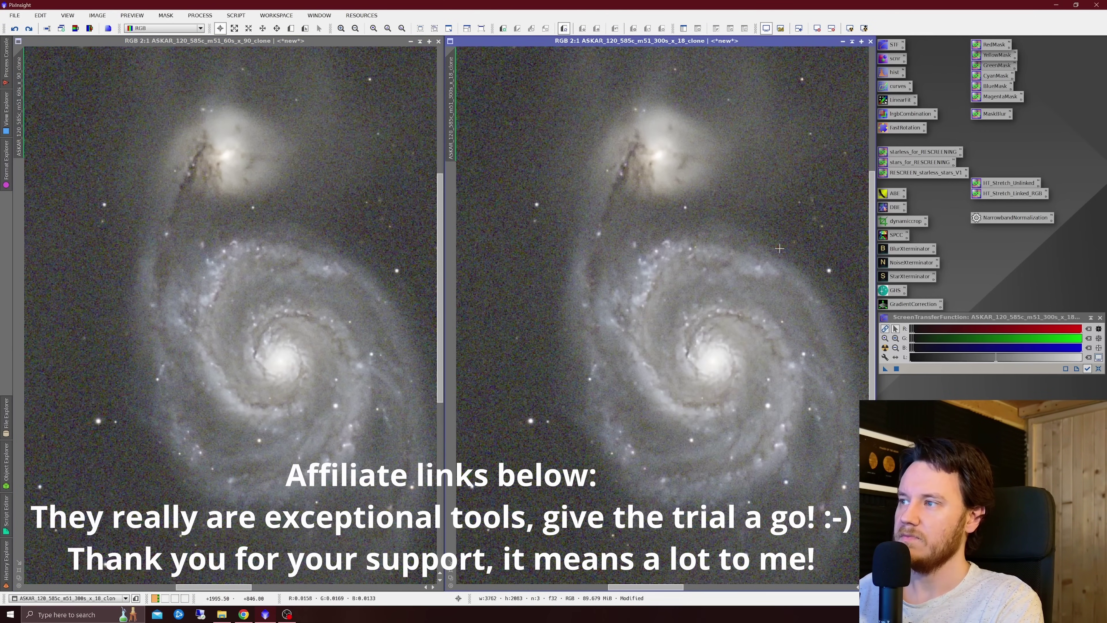
{"action": "right_click", "coordinate": [792, 239]}
{"action": "right_click", "coordinate": [811, 251]}
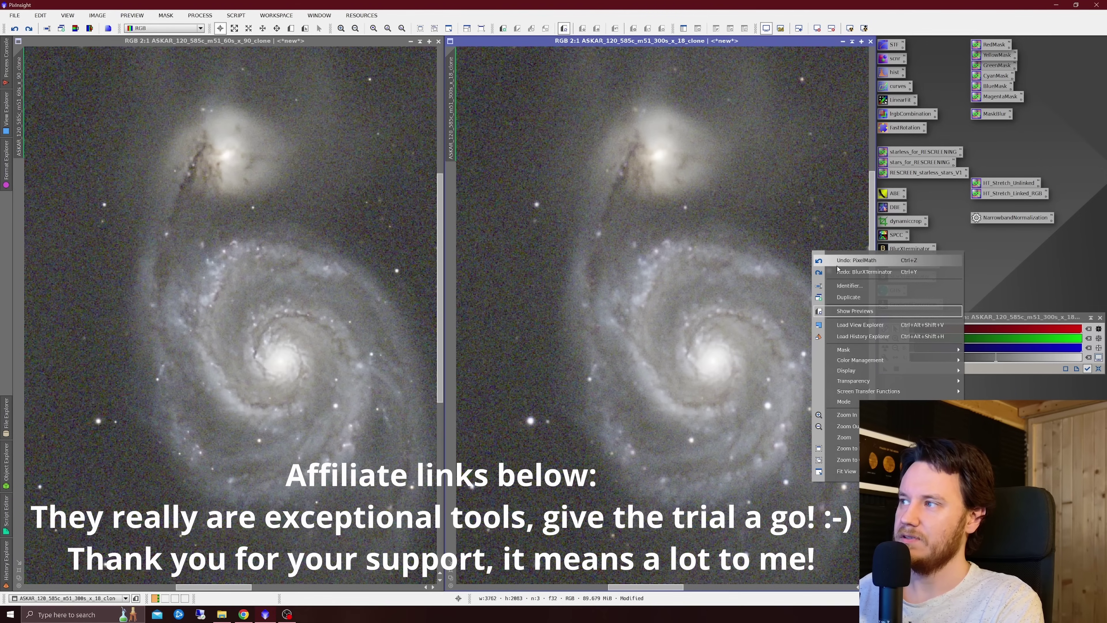
{"action": "left_click", "coordinate": [838, 270]}
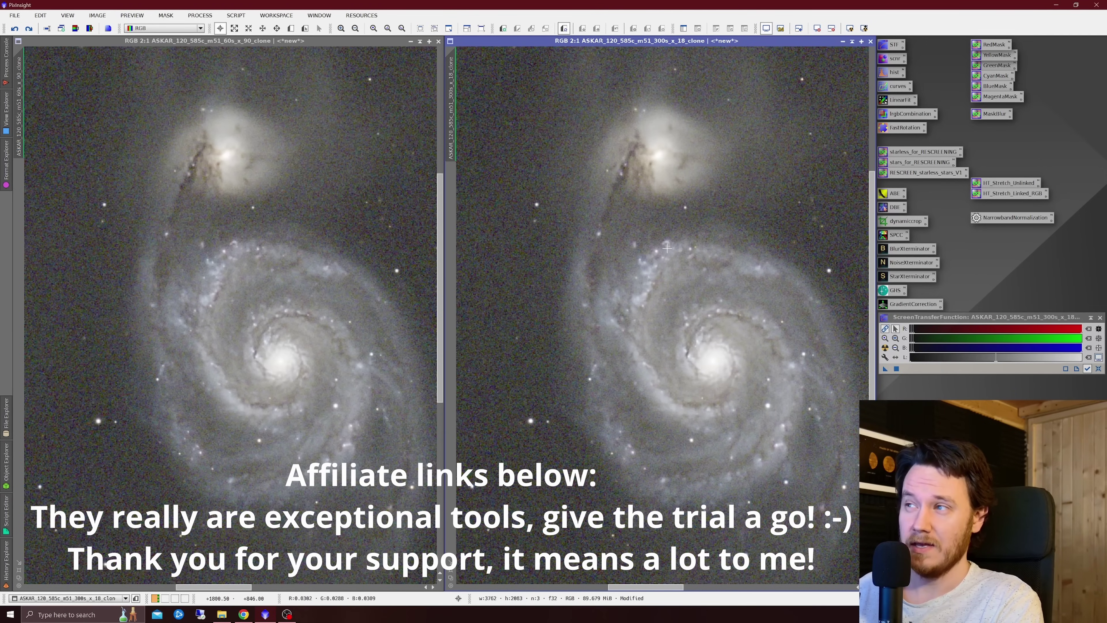
Zoom the 300 s view to 8:1, sync the 60 s view, and toggle sharpening on both to compare
{"action": "scroll", "coordinate": [669, 265], "scroll_direction": "up", "scroll_amount": 6}
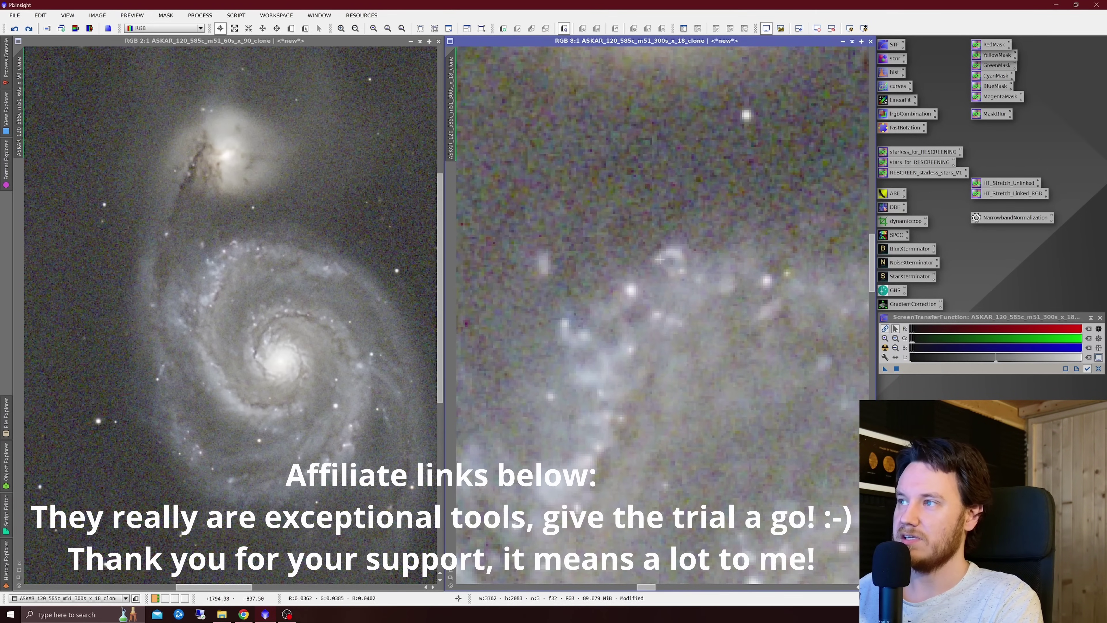
{"action": "left_click_drag", "start_coordinate": [451, 77], "coordinate": [20, 109]}
{"action": "right_click", "coordinate": [292, 258]}
{"action": "key", "text": "Escape"}
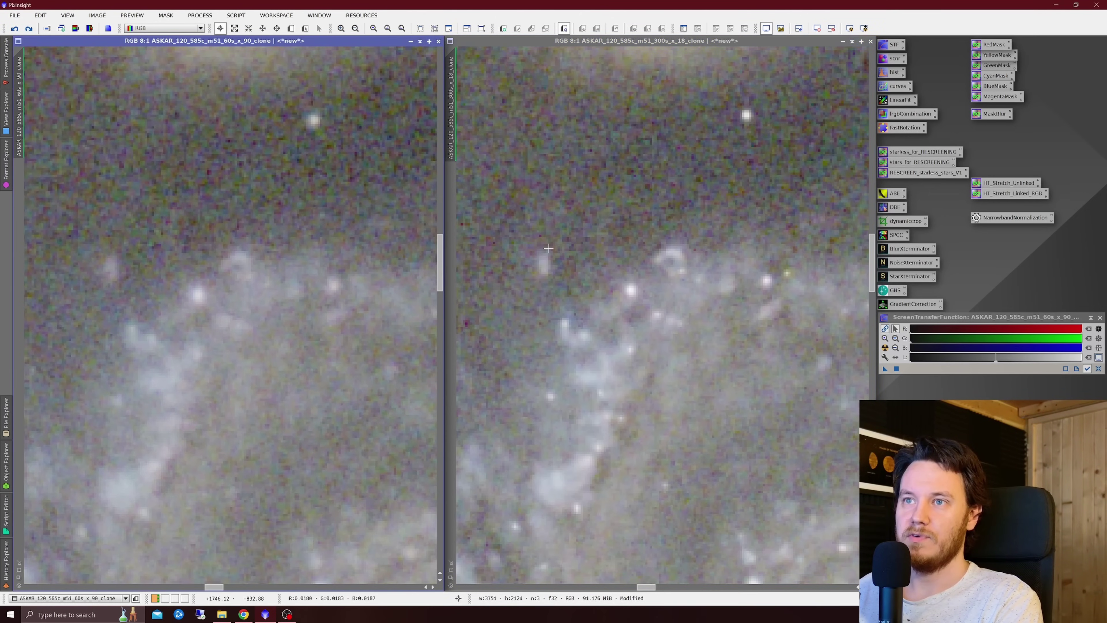
{"action": "right_click", "coordinate": [541, 242]}
{"action": "key", "text": "Escape"}
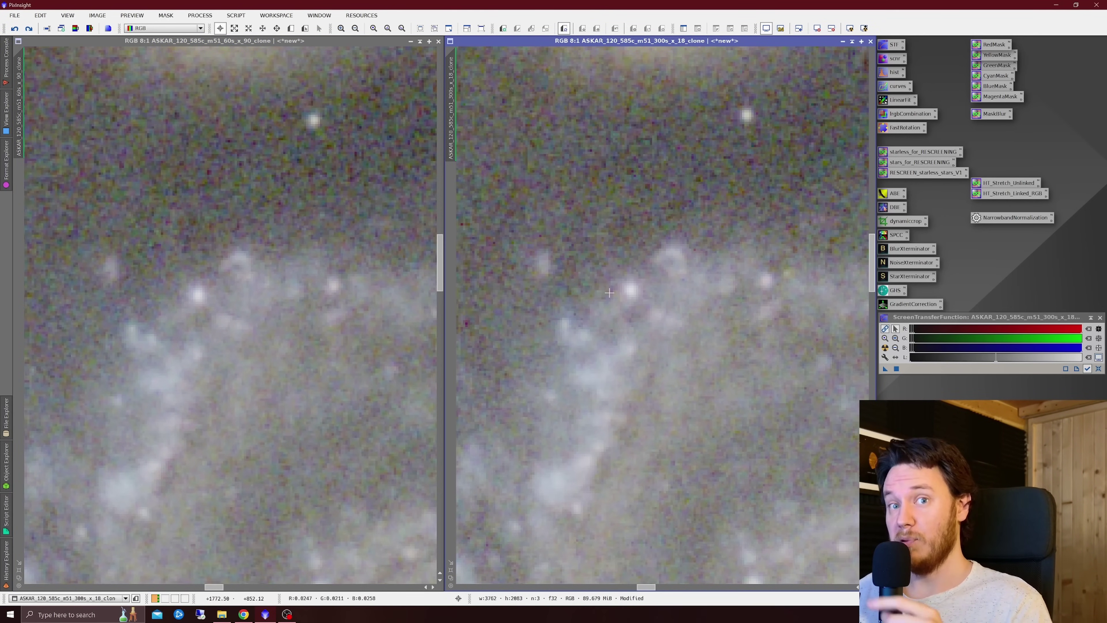
{"action": "right_click", "coordinate": [695, 295]}
{"action": "key", "text": "Escape"}
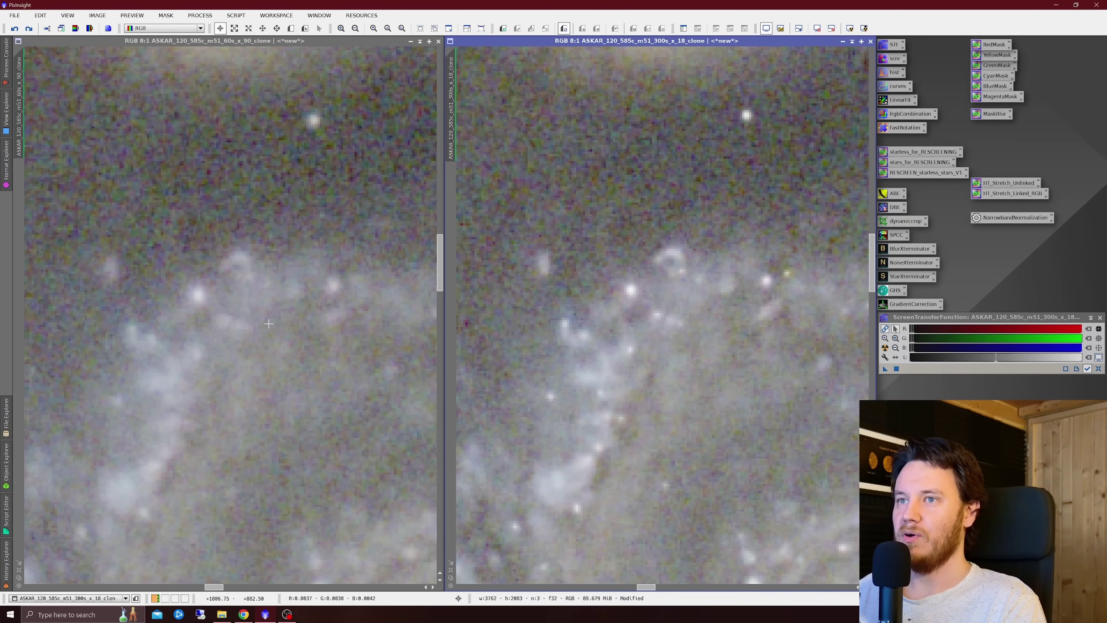
{"action": "right_click", "coordinate": [276, 318]}
{"action": "key", "text": "Escape"}
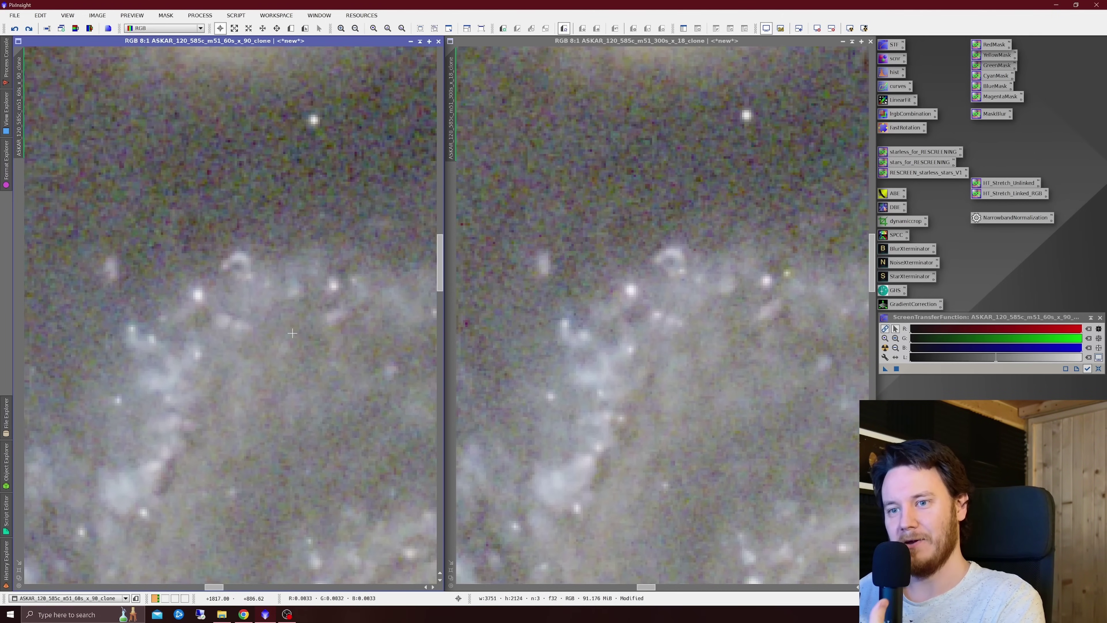
Zoom back to 2:1 and sync both views on the whole galaxy and companion
{"action": "scroll", "coordinate": [292, 333], "scroll_direction": "down", "scroll_amount": 7}
{"action": "scroll", "coordinate": [318, 362], "scroll_direction": "up", "scroll_amount": 1}
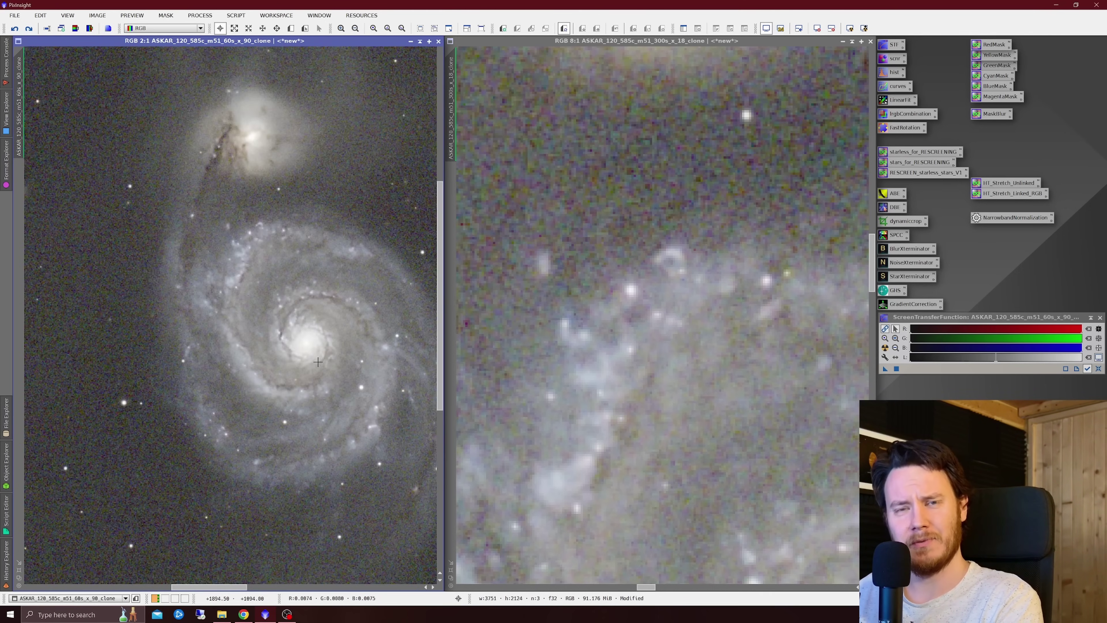
{"action": "left_click_drag", "start_coordinate": [216, 588], "coordinate": [230, 589]}
{"action": "left_click_drag", "start_coordinate": [21, 88], "coordinate": [479, 218]}
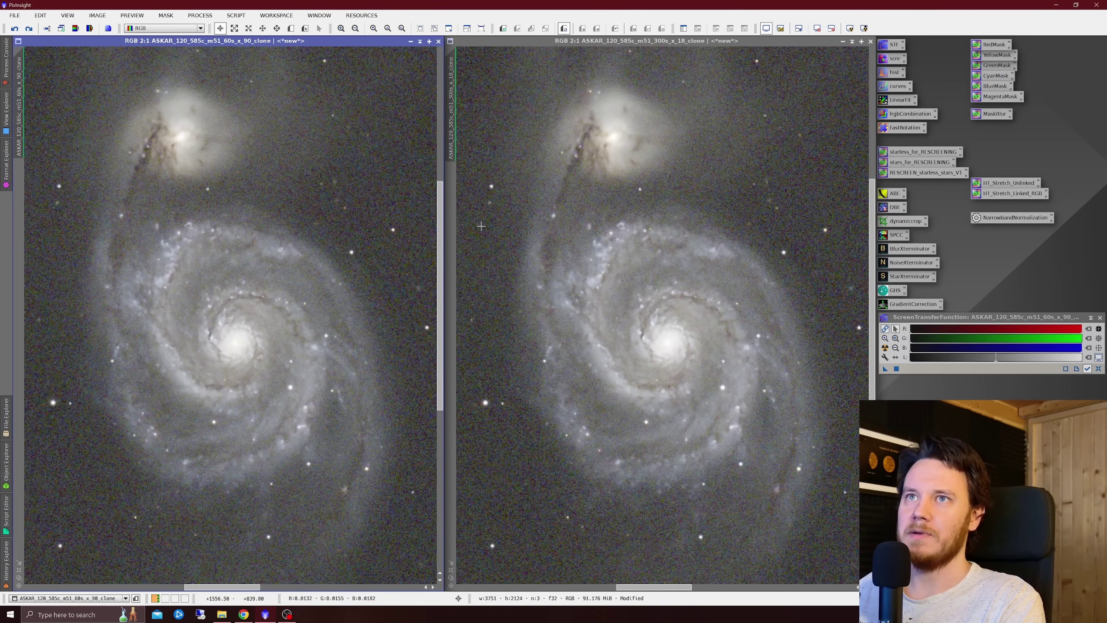
Redo NoiseXTerminator on the 60 s image, then on the 300 s image
{"action": "right_click", "coordinate": [352, 248]}
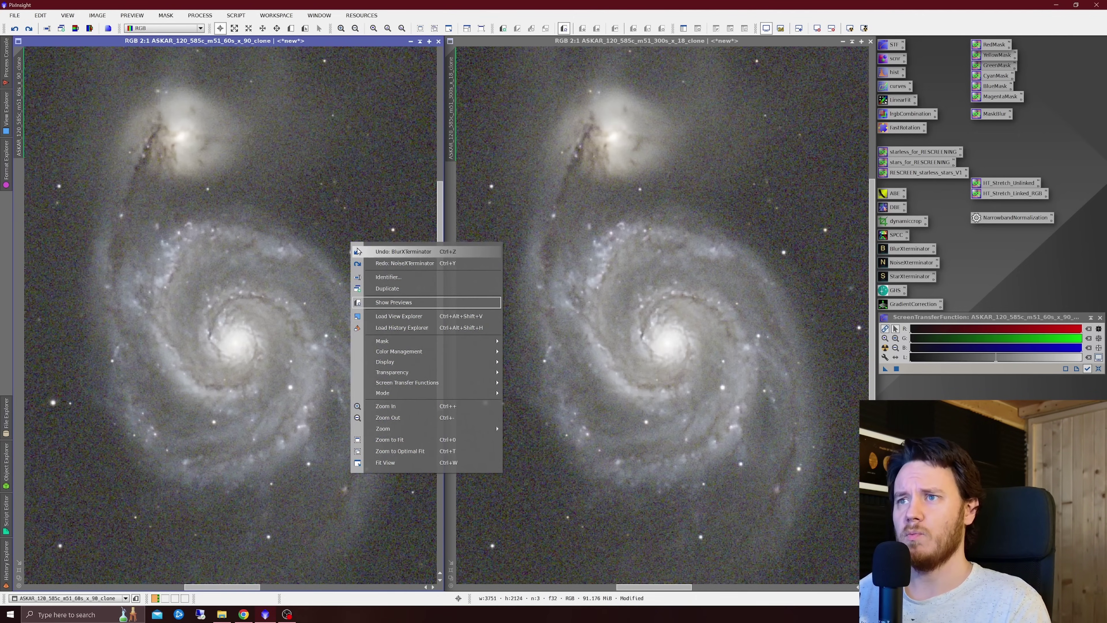
{"action": "left_click", "coordinate": [377, 264]}
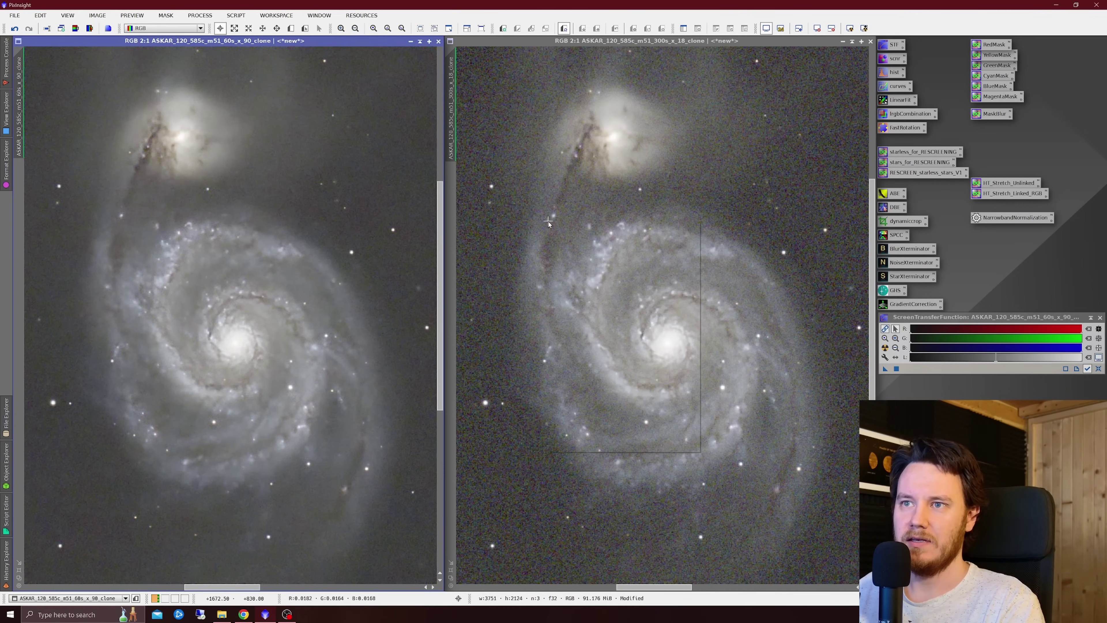
{"action": "right_click", "coordinate": [545, 218]}
{"action": "left_click", "coordinate": [571, 239]}
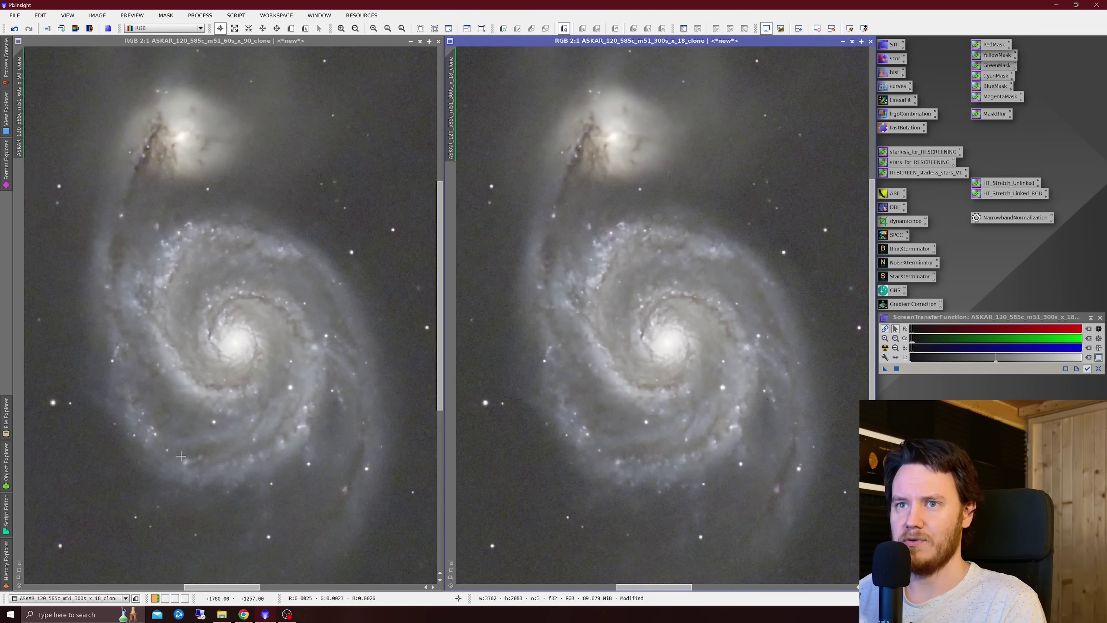
Zoom the 60 s view to 8:1 and sync the 300 s view to the same close-up
{"action": "scroll", "coordinate": [299, 461], "scroll_direction": "up", "scroll_amount": 6}
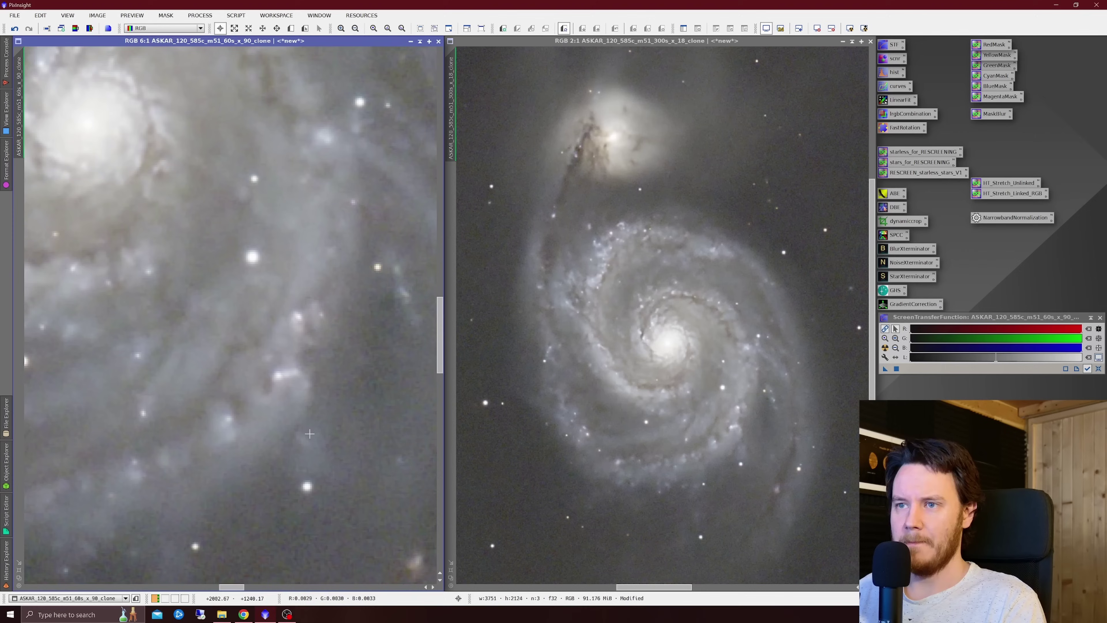
{"action": "left_click_drag", "start_coordinate": [19, 107], "coordinate": [453, 118]}
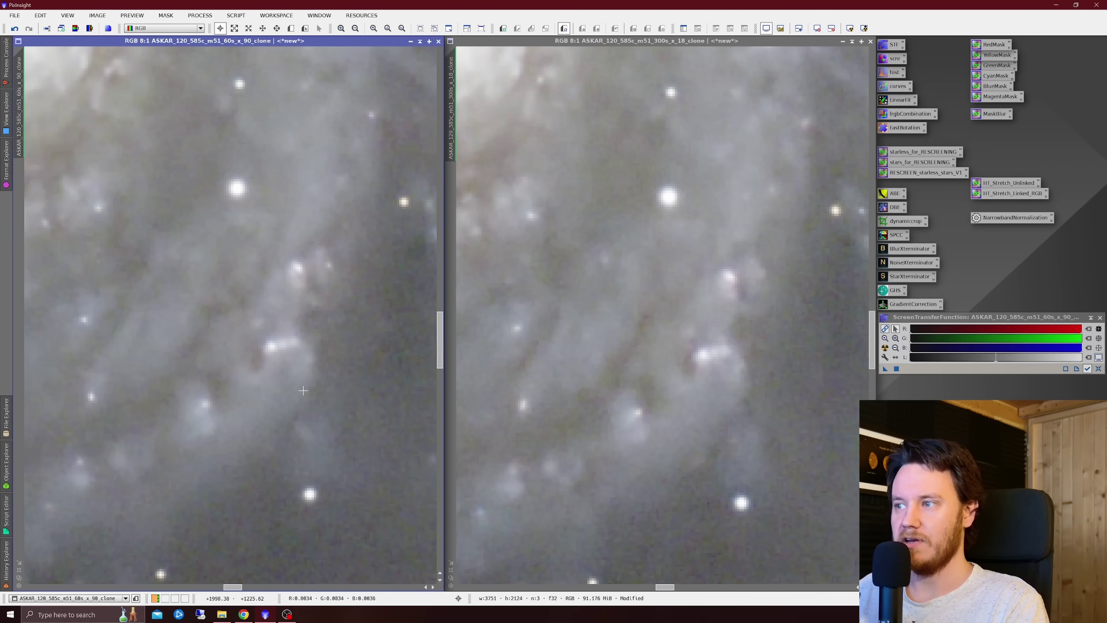
{"action": "right_click", "coordinate": [305, 380]}
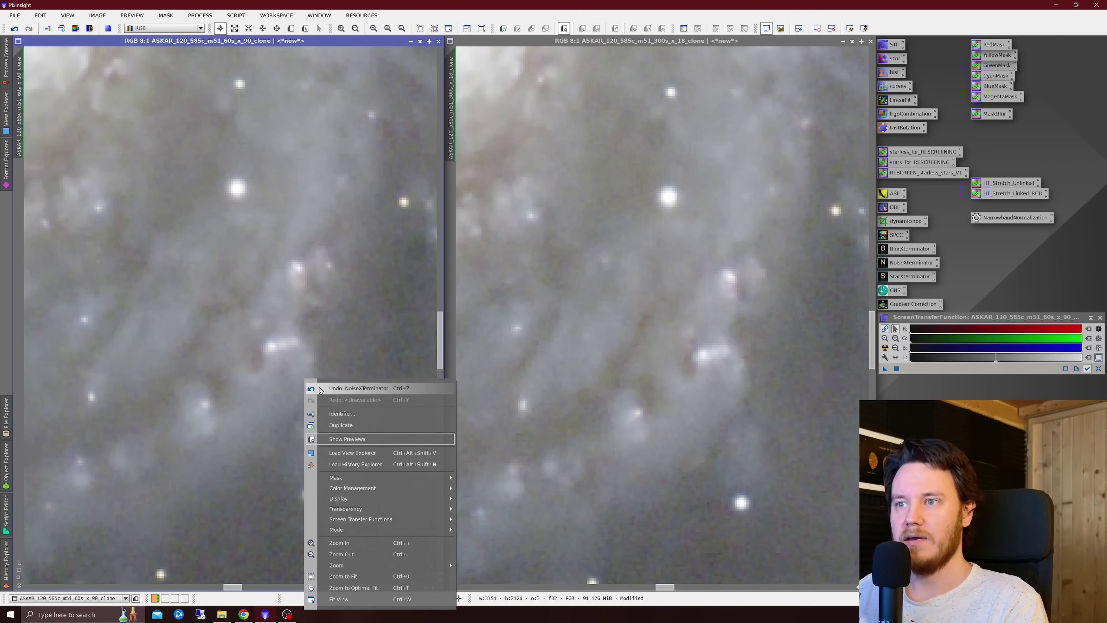
{"action": "left_click", "coordinate": [315, 343]}
Zoom out to 1:1, frame the whole galaxy pair, and sync the 300 s view to match
{"action": "scroll", "coordinate": [274, 336], "scroll_direction": "down", "scroll_amount": 6}
{"action": "scroll", "coordinate": [274, 336], "scroll_direction": "down", "scroll_amount": 1}
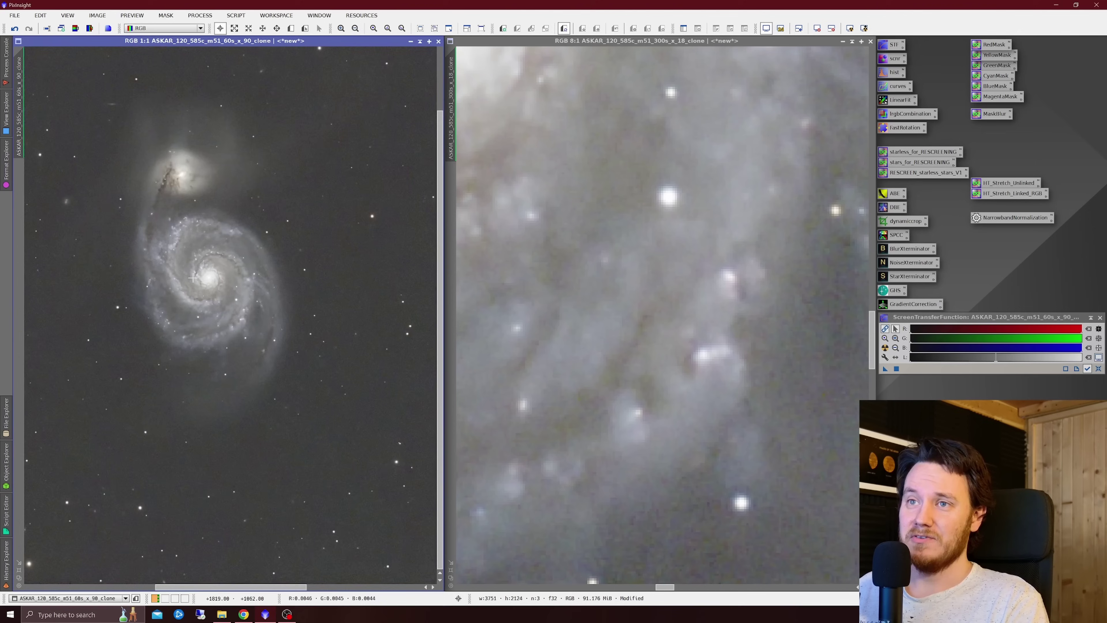
{"action": "scroll", "coordinate": [249, 433], "scroll_direction": "up", "scroll_amount": 1}
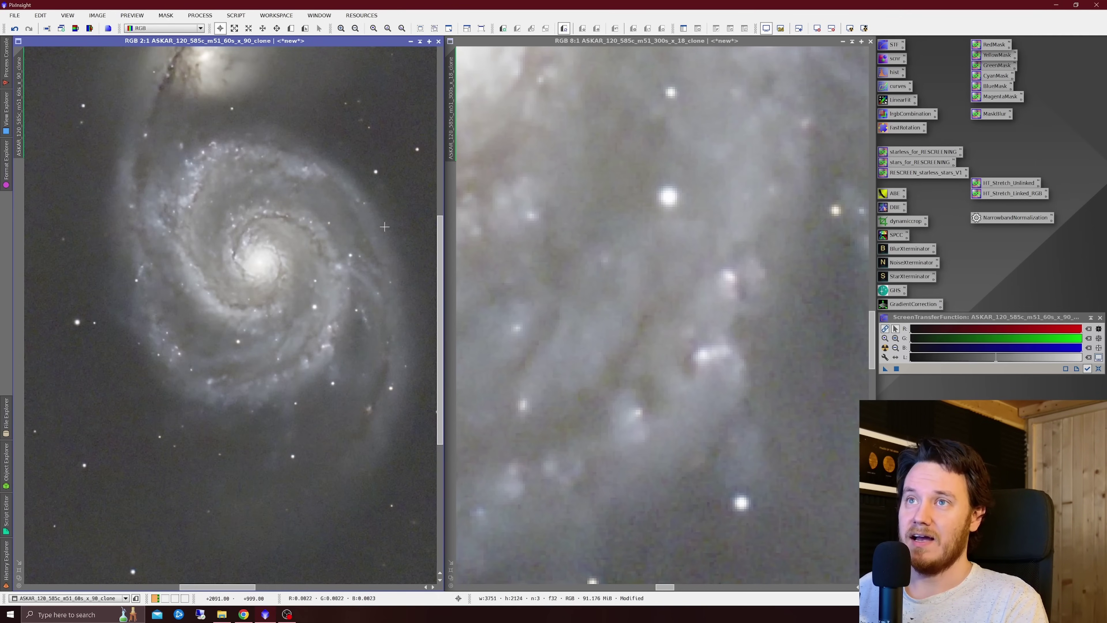
{"action": "left_click_drag", "start_coordinate": [440, 263], "coordinate": [447, 236]}
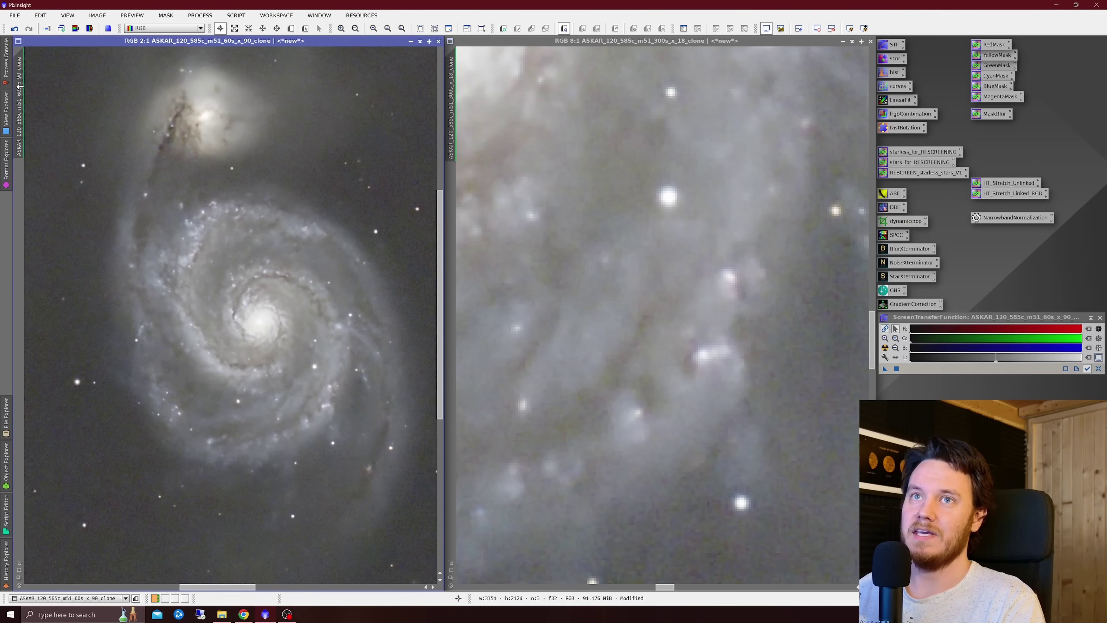
{"action": "scroll", "coordinate": [258, 298], "scroll_direction": "down", "scroll_amount": 1}
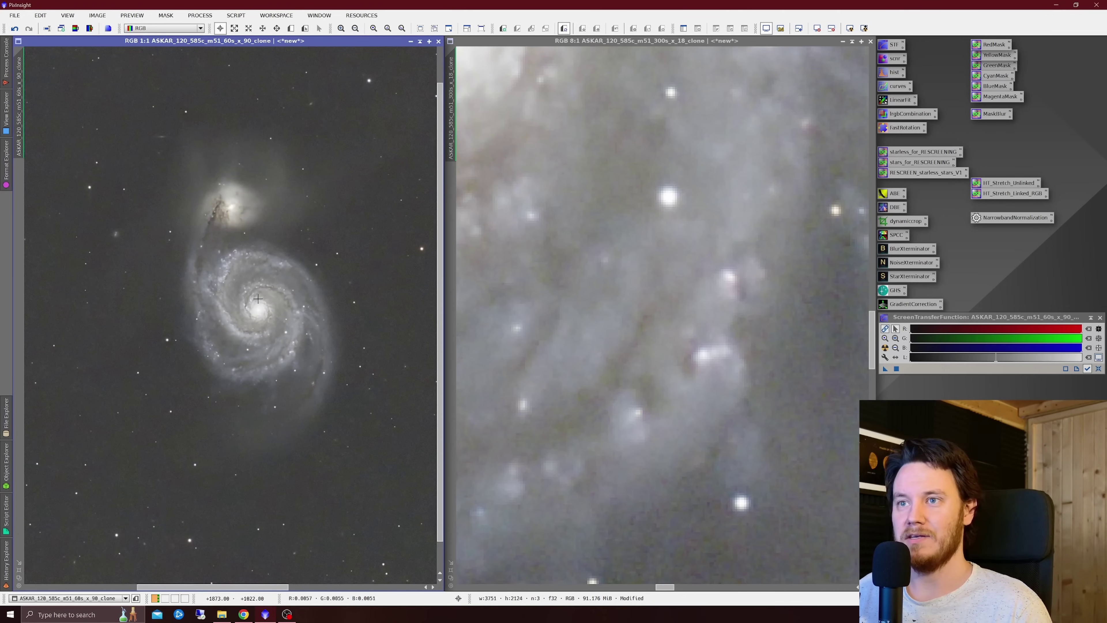
{"action": "left_click_drag", "start_coordinate": [19, 96], "coordinate": [452, 101]}
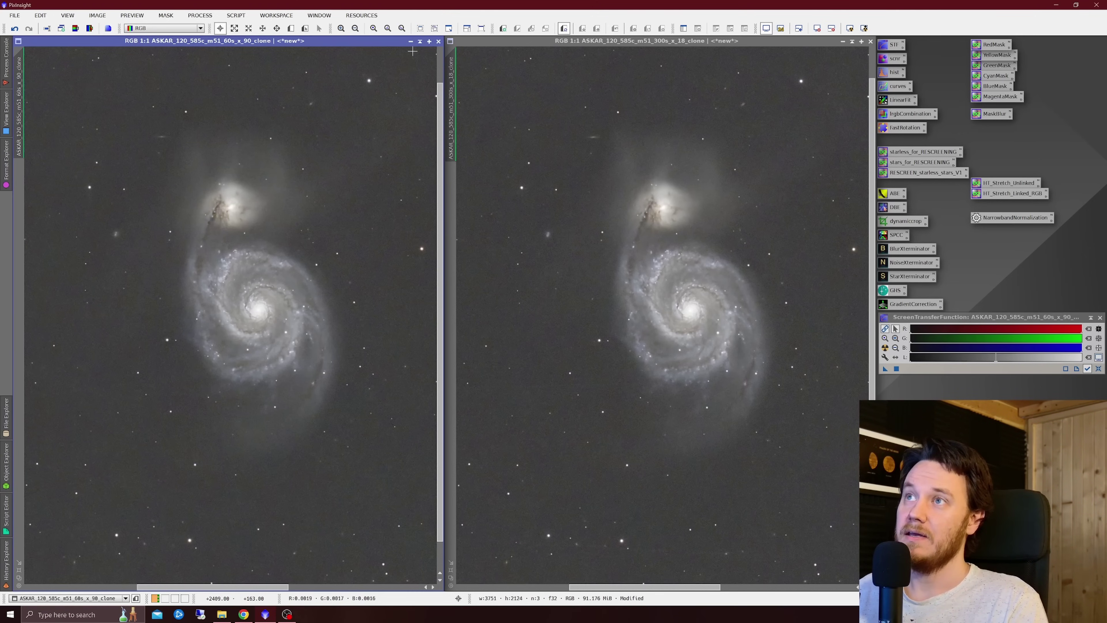
Minimize both the 60 s and 300 s image windows
{"action": "left_click", "coordinate": [411, 41]}
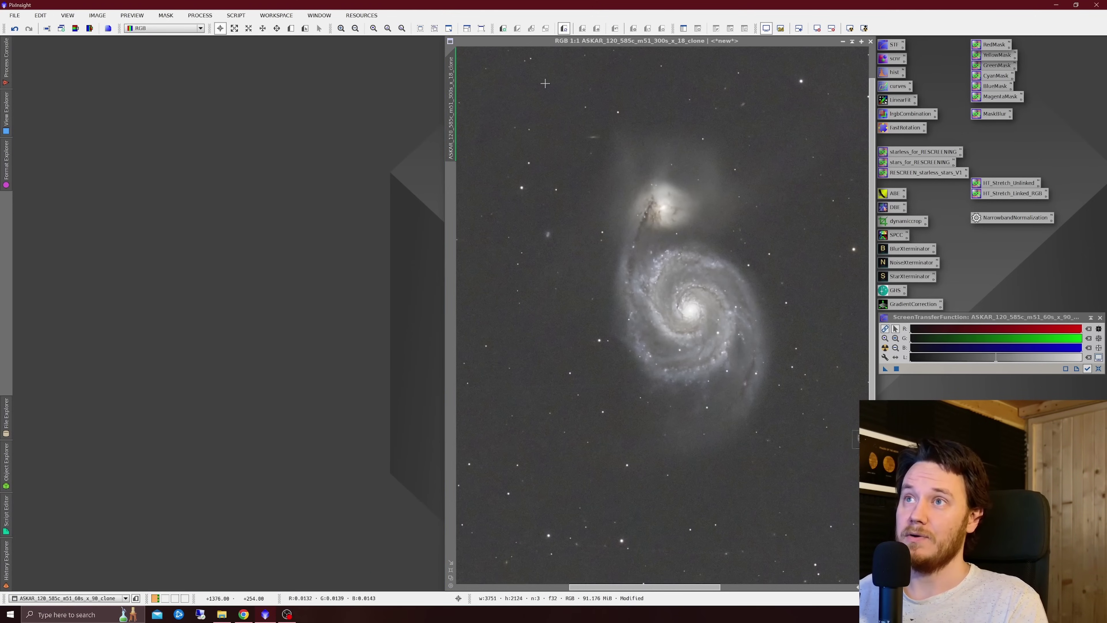
{"action": "left_click", "coordinate": [843, 41]}
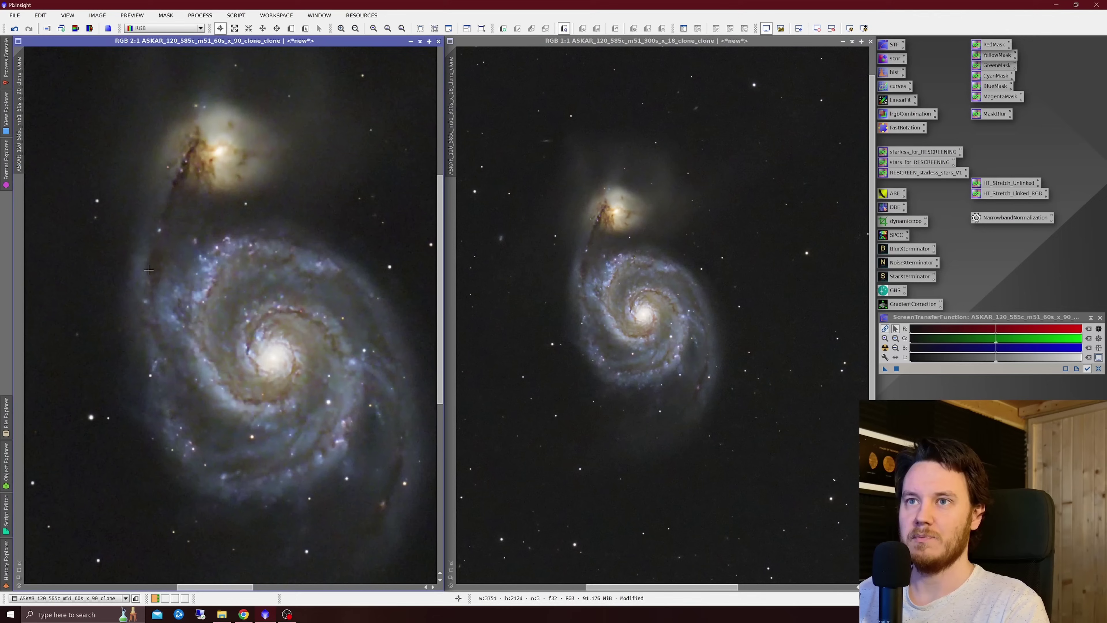
Zoom the colour-stretched 60 s clone to 2:1 and give the 300 s clone the same framing
{"action": "scroll", "coordinate": [150, 275], "scroll_direction": "up", "scroll_amount": 1}
{"action": "left_click_drag", "start_coordinate": [19, 79], "coordinate": [457, 131]}
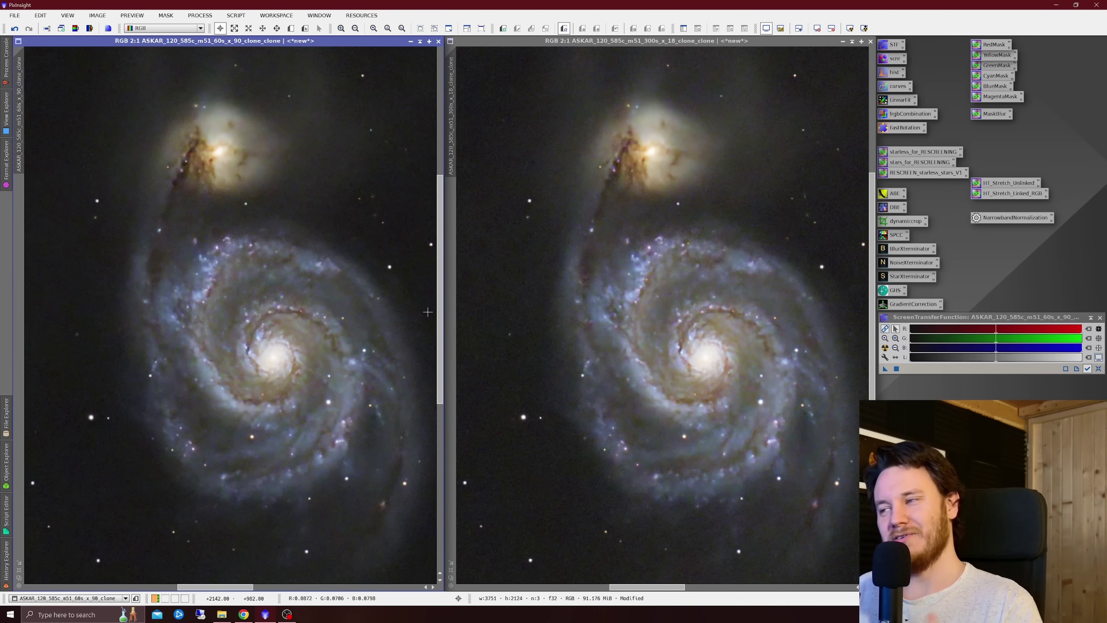
{"action": "scroll", "coordinate": [351, 347], "scroll_direction": "down", "scroll_amount": 1}
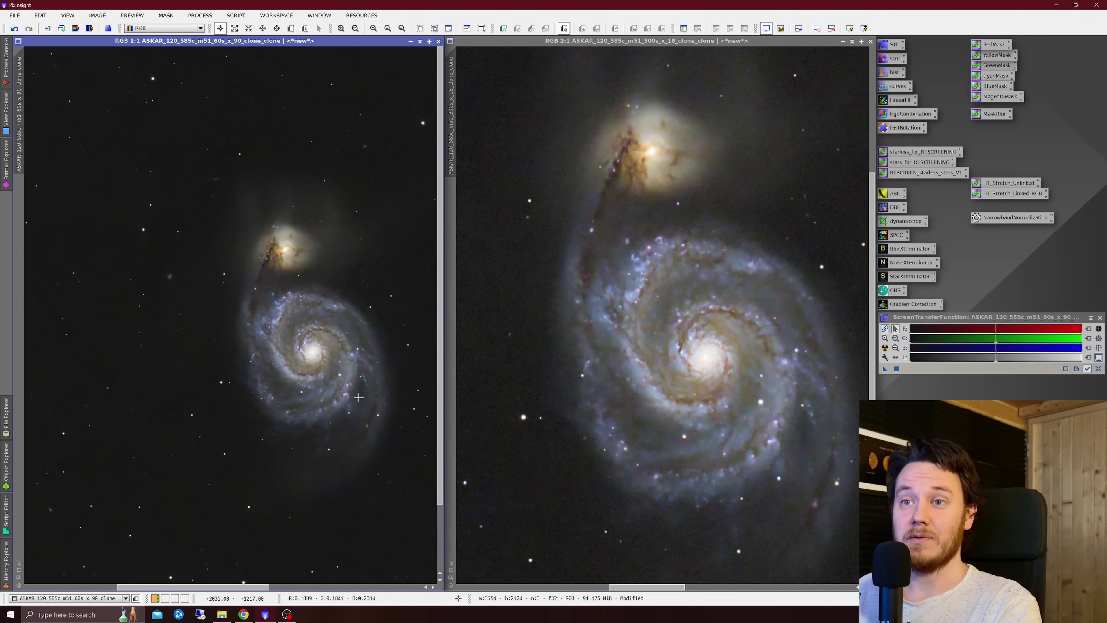
{"action": "scroll", "coordinate": [688, 347], "scroll_direction": "down", "scroll_amount": 1}
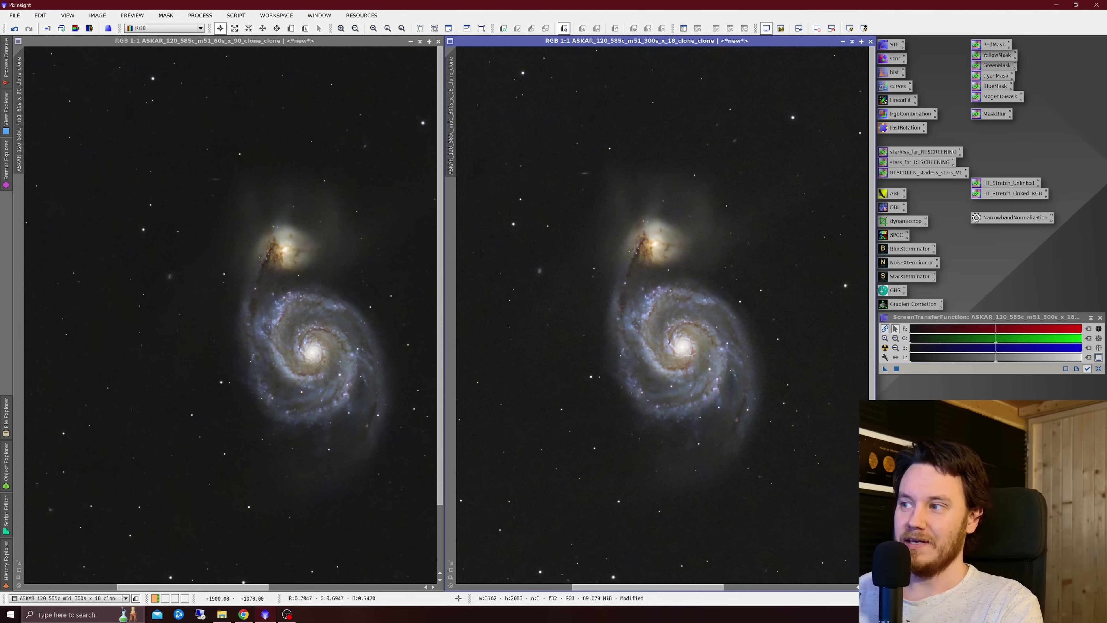
{"action": "scroll", "coordinate": [349, 380], "scroll_direction": "up", "scroll_amount": 1}
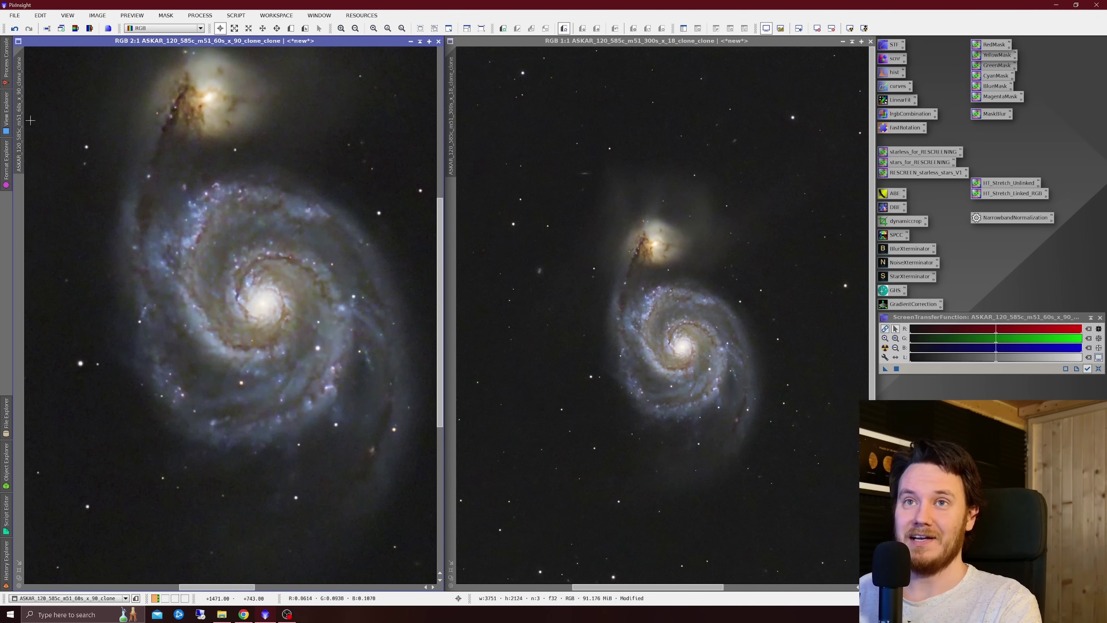
{"action": "scroll", "coordinate": [501, 237], "scroll_direction": "up", "scroll_amount": 1}
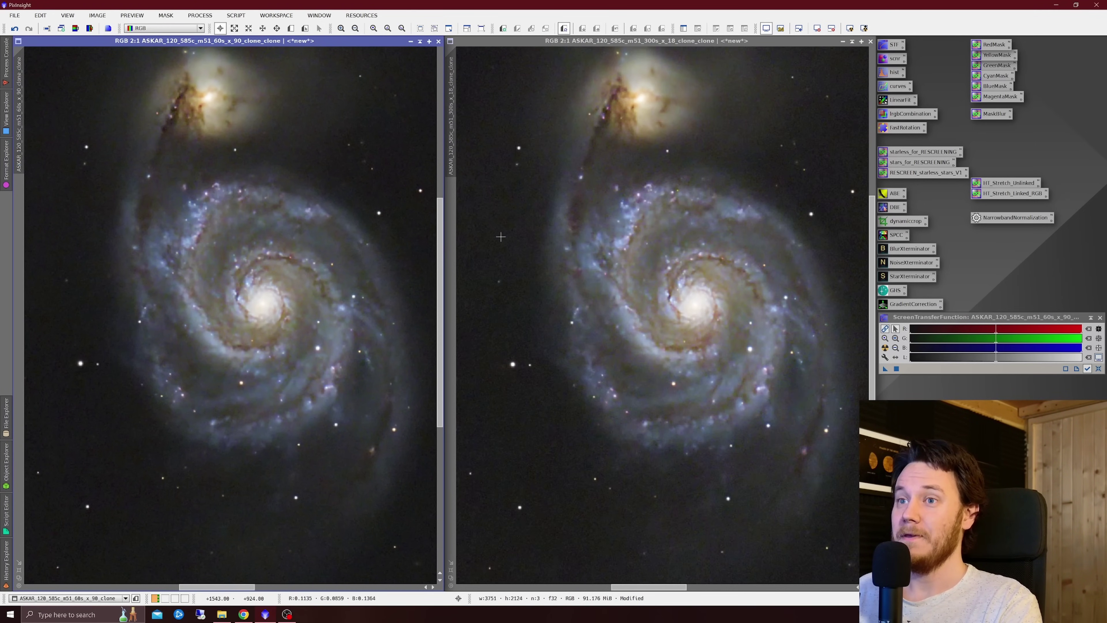